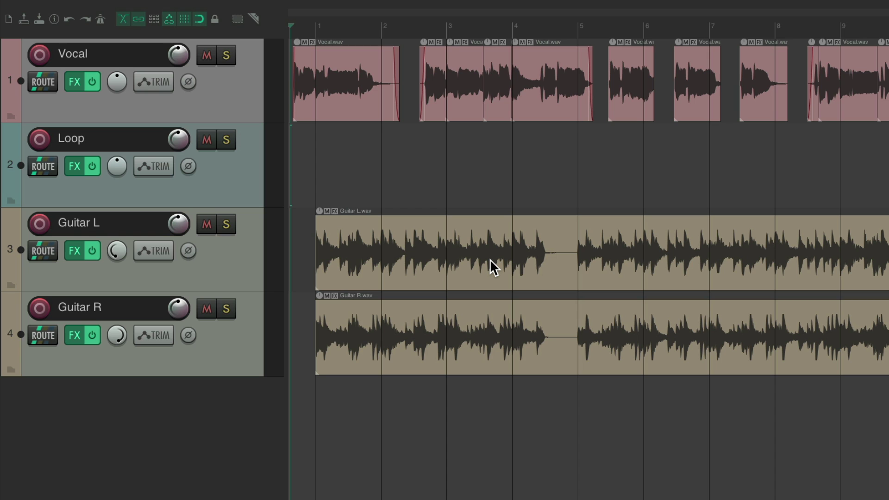
Play and stop the project briefly, then open the Media Explorer from the View menu
{"action": "key", "text": "space"}
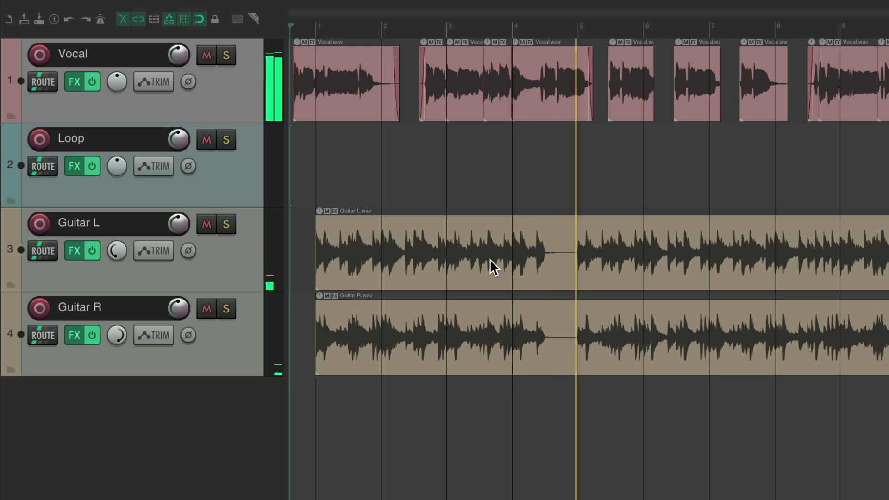
{"action": "key", "text": "space"}
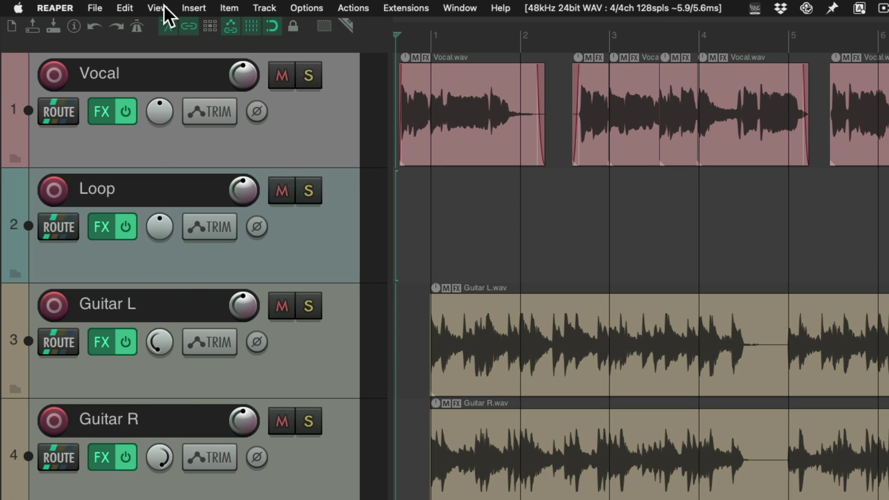
{"action": "left_click", "coordinate": [164, 6]}
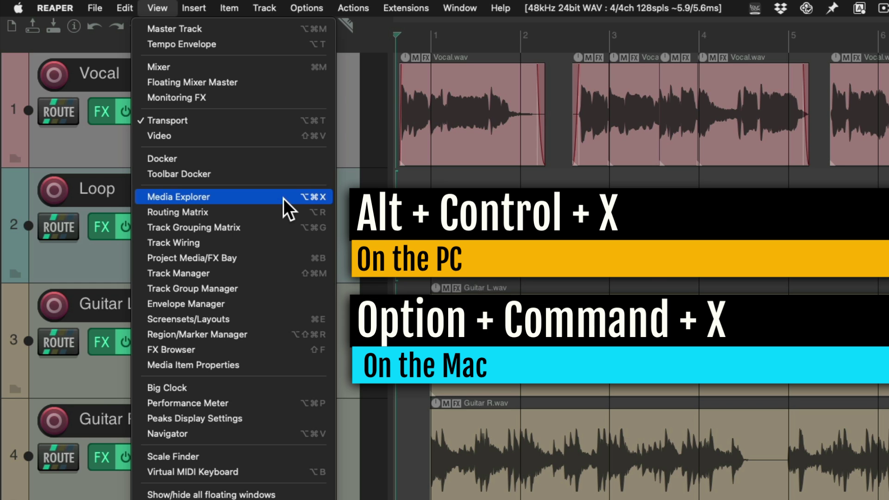
{"action": "left_click", "coordinate": [284, 198]}
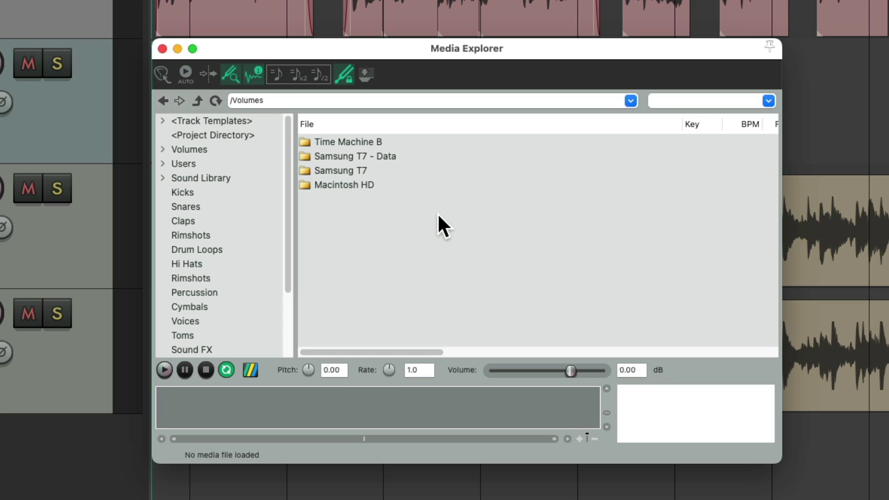
Browse the Drum Loops folder and preview Loop 1.wav
{"action": "left_click", "coordinate": [238, 250]}
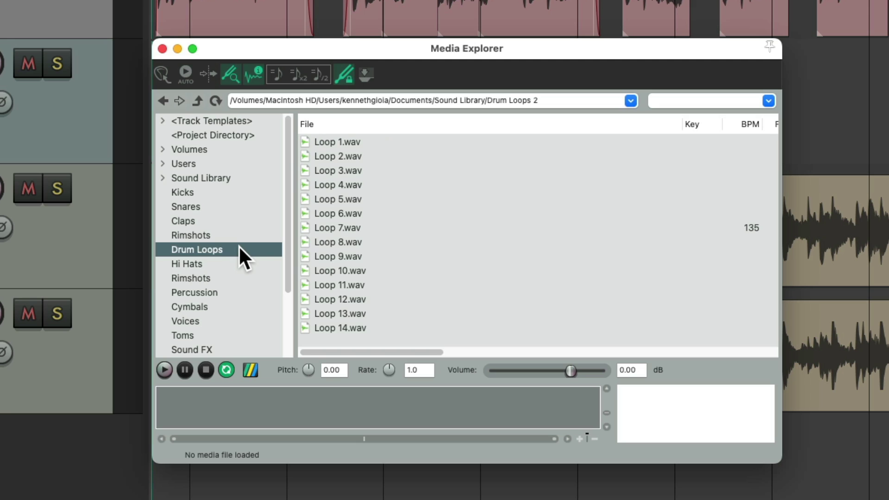
{"action": "left_click", "coordinate": [382, 142]}
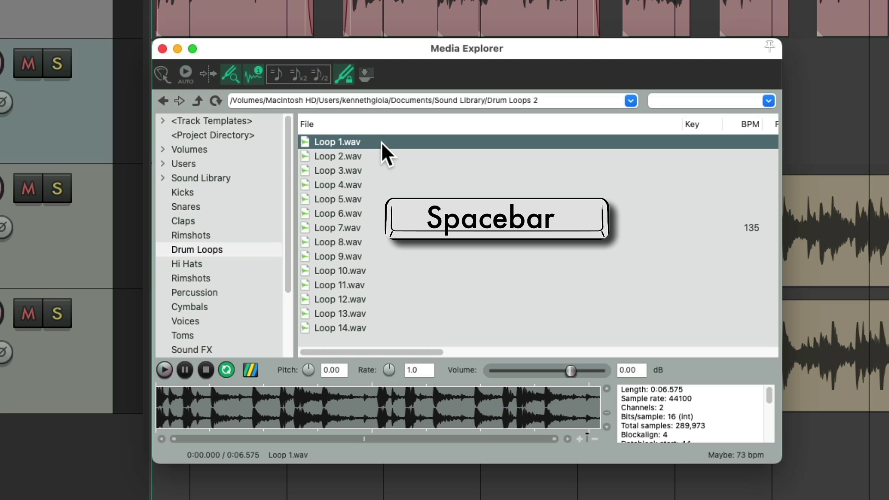
{"action": "key", "text": "space"}
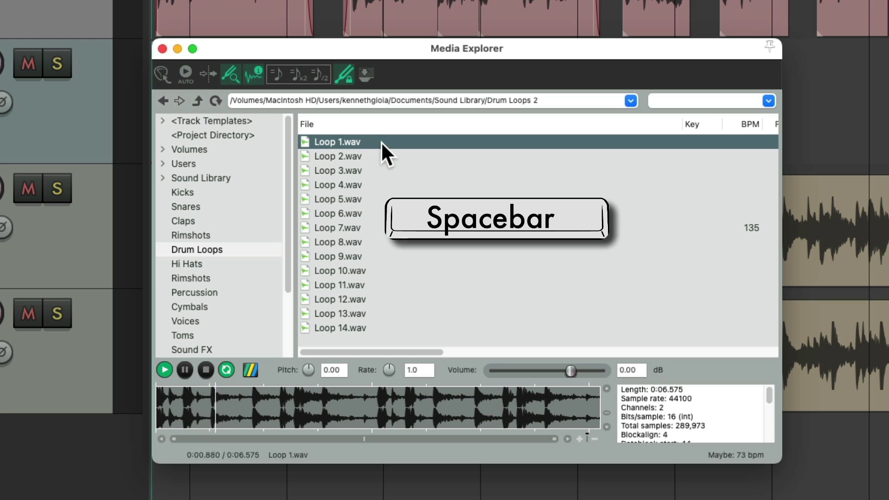
{"action": "key", "text": "space"}
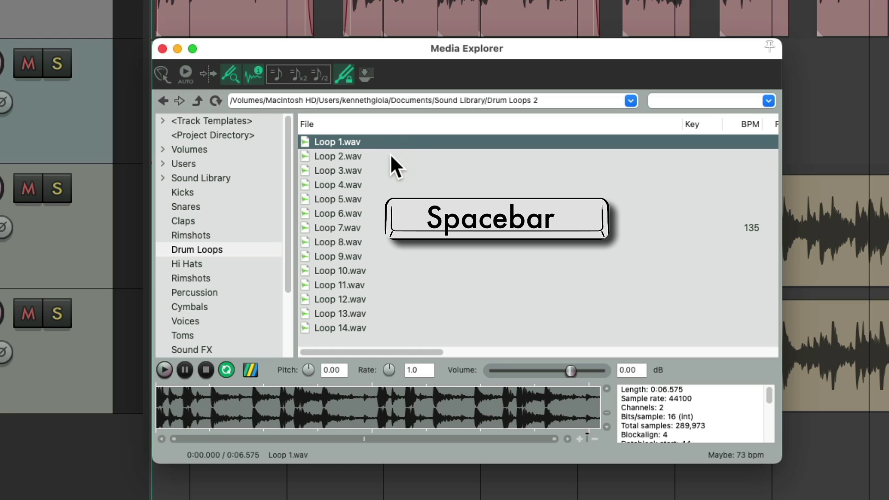
Audition Loop 2.wav and Loop 3.wav, then stop the preview
{"action": "left_click", "coordinate": [390, 155]}
{"action": "key", "text": "space"}
{"action": "key", "text": "space"}
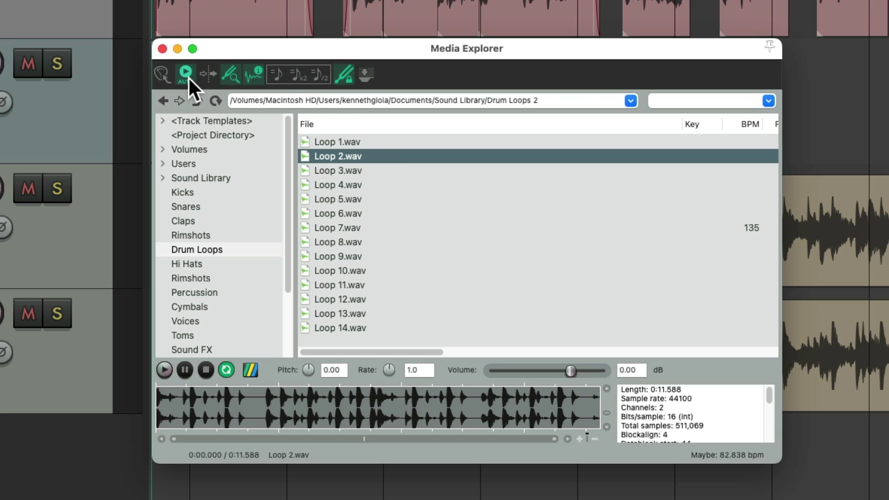
{"action": "left_click", "coordinate": [382, 171]}
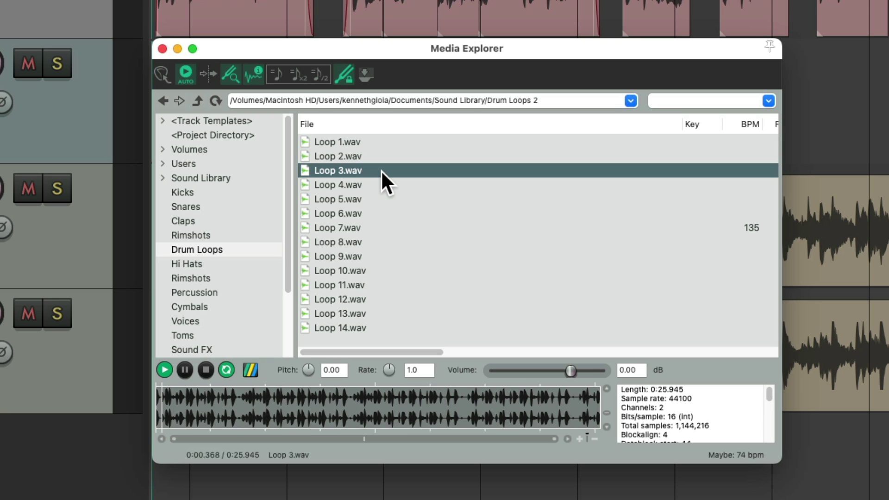
{"action": "key", "text": "space"}
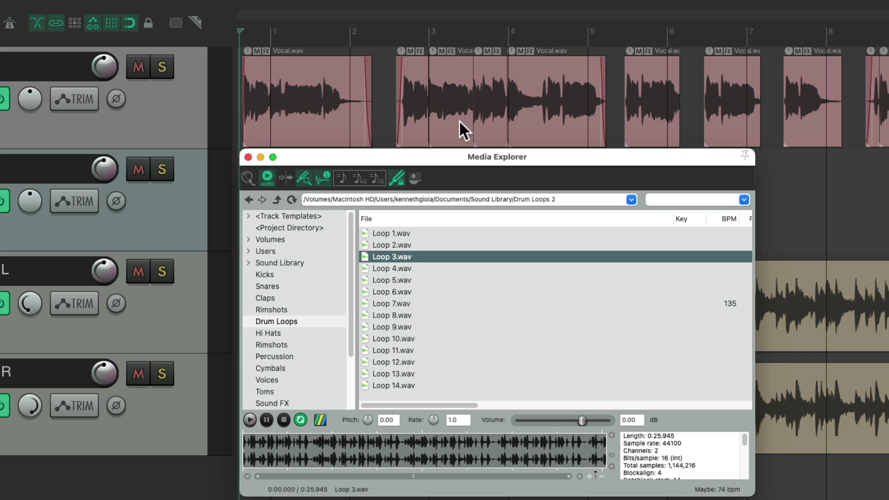
Play the project and preview Loop 1.wav over the vocal and guitars, then stop everything
{"action": "key", "text": "space"}
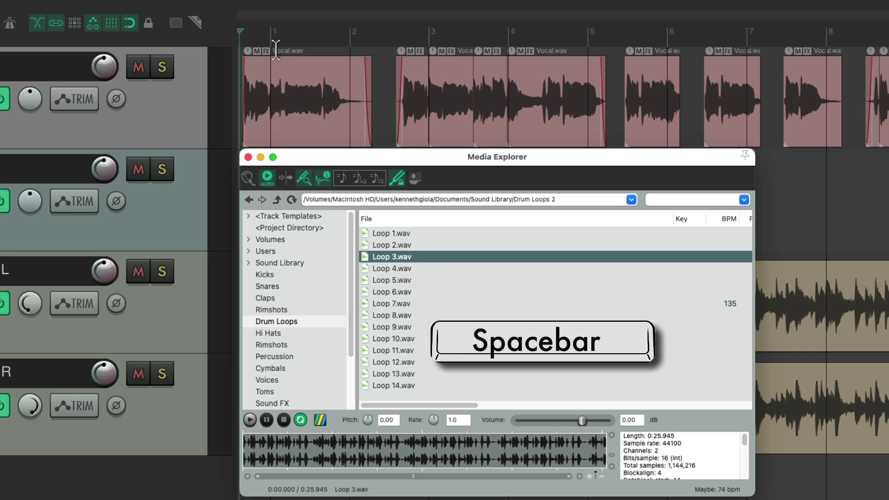
{"action": "left_click", "coordinate": [221, 33]}
{"action": "key", "text": "space"}
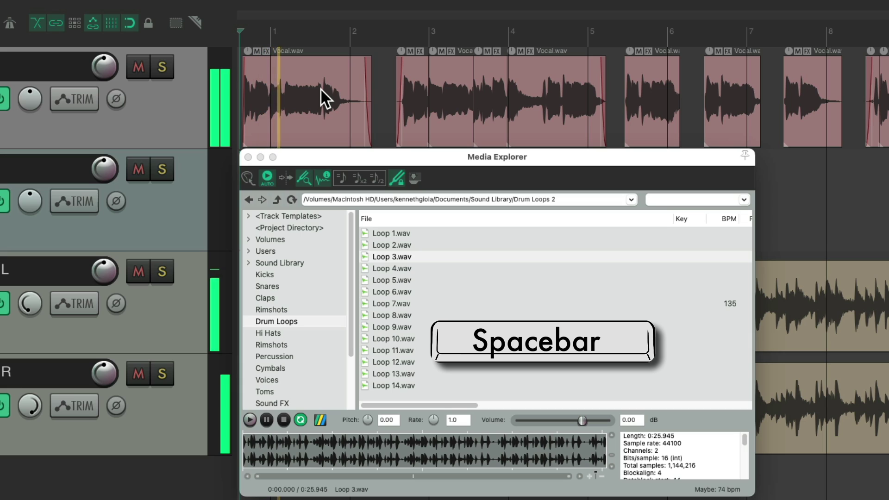
{"action": "key", "text": "space"}
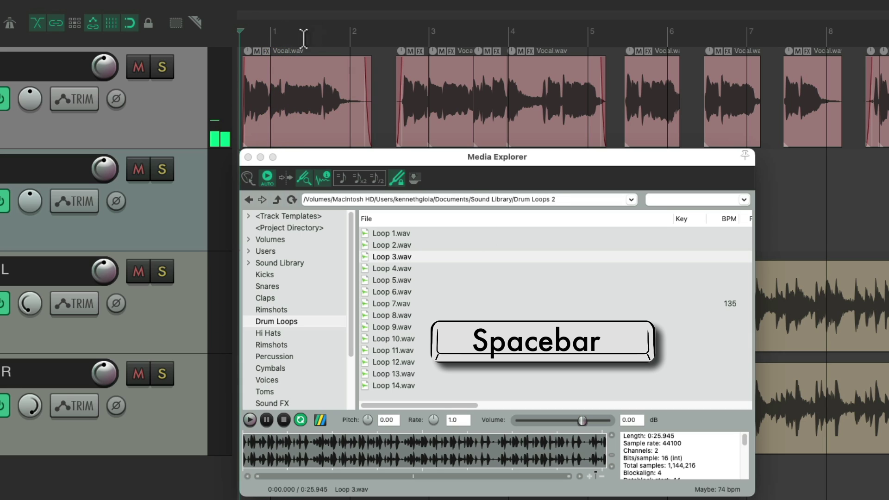
{"action": "key", "text": "space"}
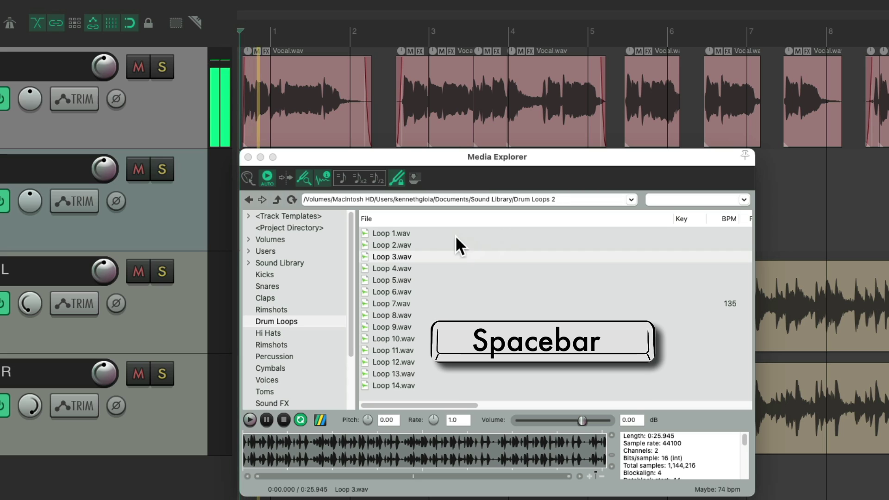
{"action": "left_click", "coordinate": [439, 235]}
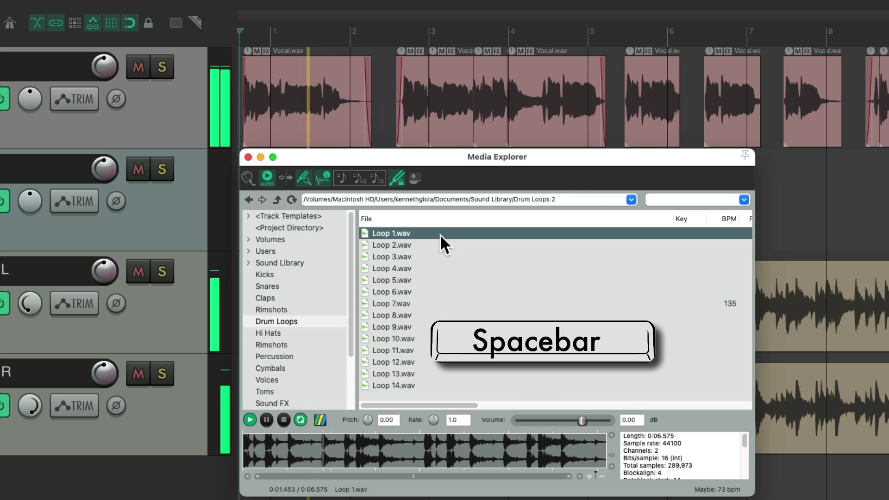
{"action": "key", "text": "space"}
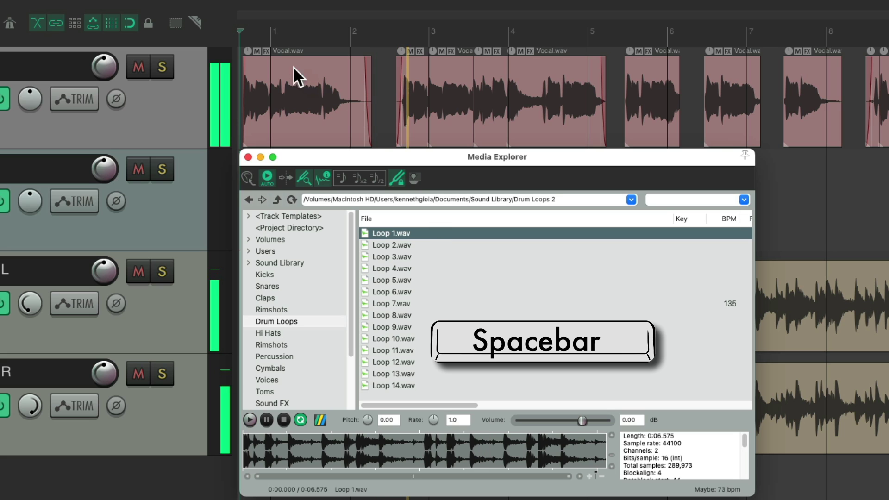
{"action": "left_click", "coordinate": [218, 29]}
{"action": "key", "text": "space"}
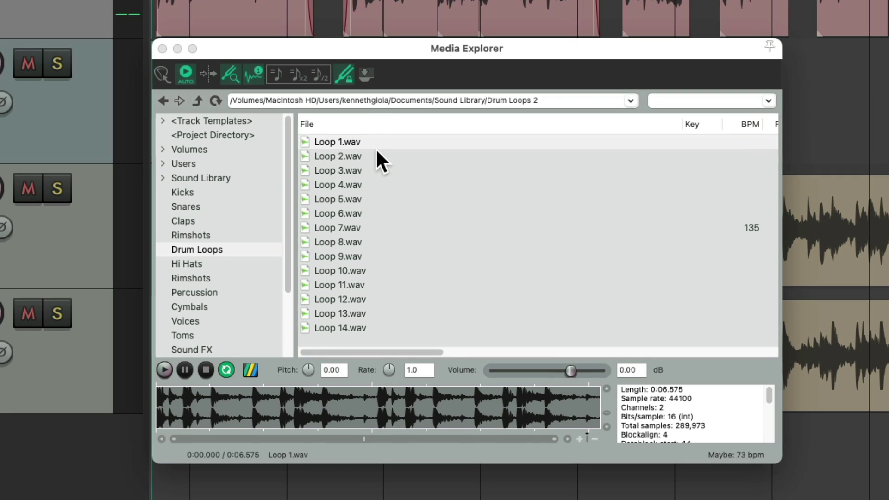
{"action": "left_click", "coordinate": [374, 143]}
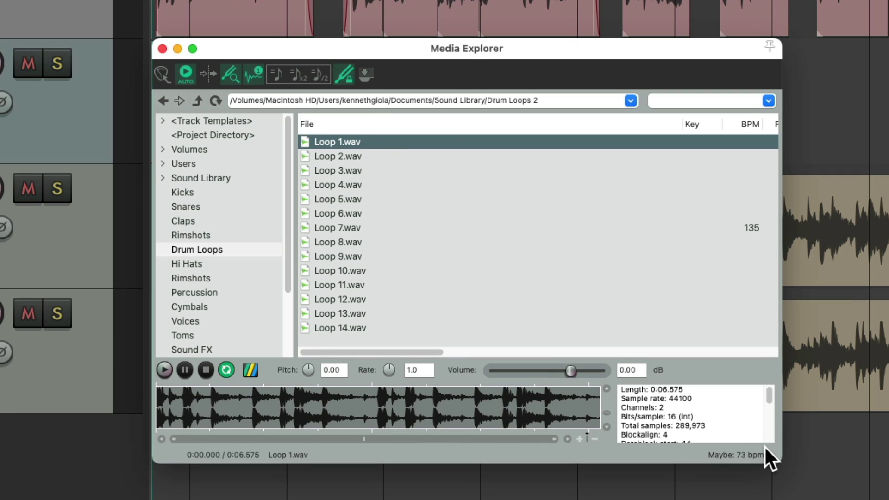
Preview Loop 2.wav and Loop 3.wav, then turn on tempo matching to 75 BPM
{"action": "left_click", "coordinate": [379, 157]}
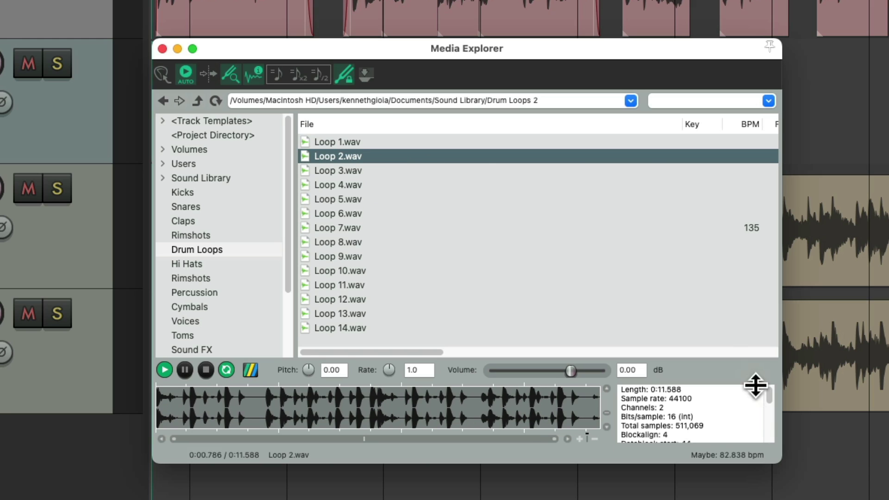
{"action": "key", "text": "space"}
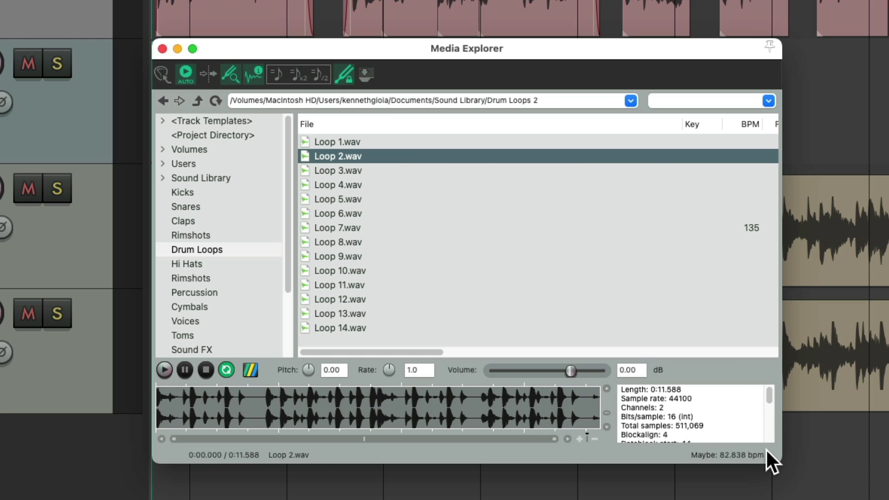
{"action": "left_click", "coordinate": [390, 170]}
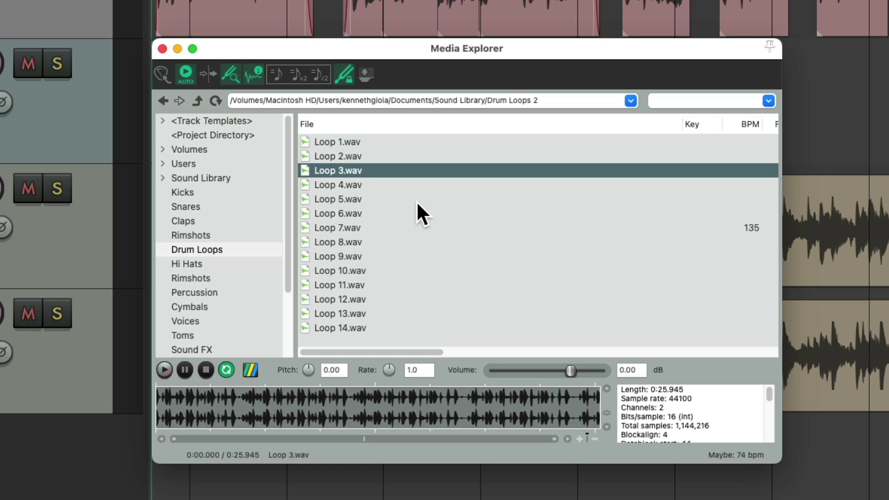
{"action": "left_click", "coordinate": [278, 74]}
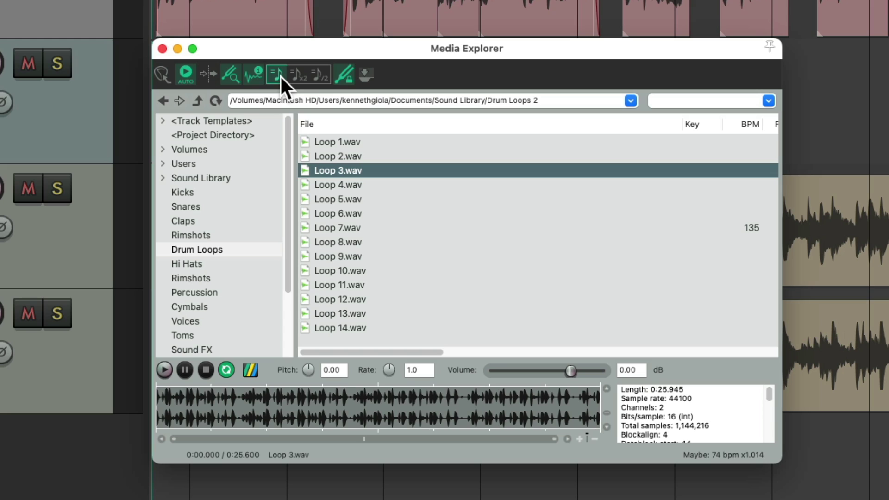
Preview Loop 1, Loop 2 and Loop 3.wav at project tempo
{"action": "left_click", "coordinate": [387, 142]}
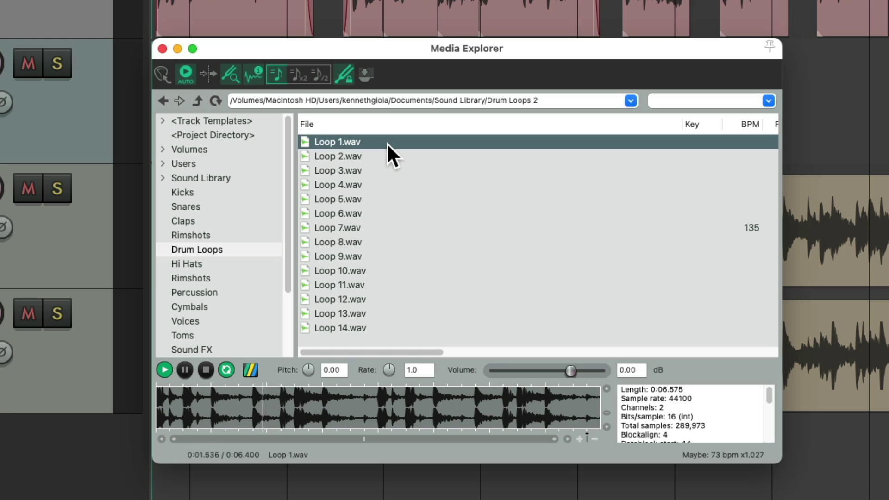
{"action": "left_click", "coordinate": [394, 154]}
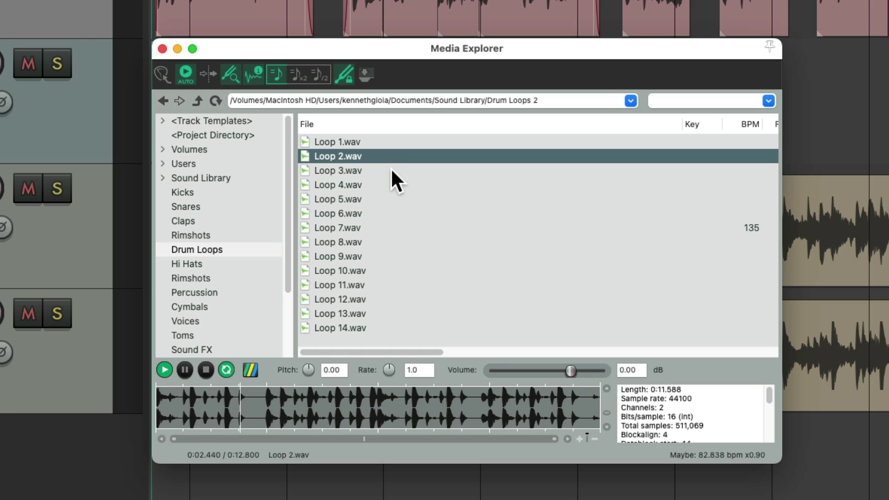
{"action": "left_click", "coordinate": [391, 170]}
{"action": "key", "text": "space"}
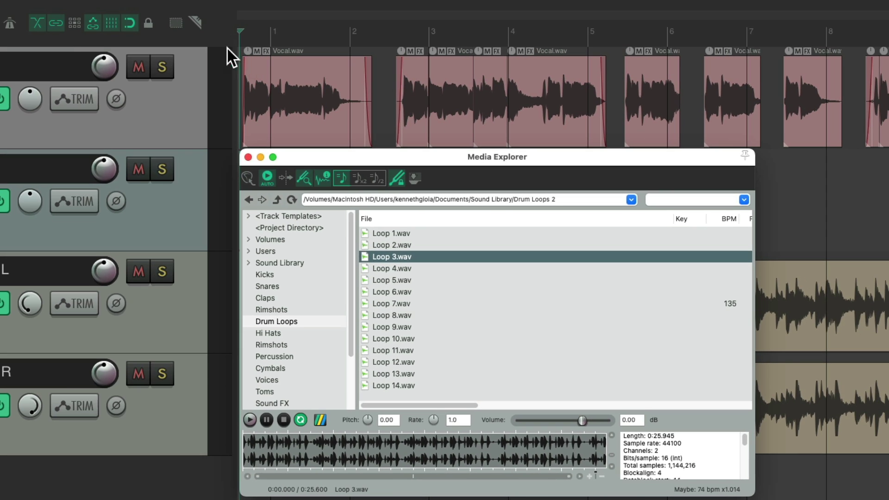
Preview Loop 1.wav twice over the playing project, stopping playback each time
{"action": "left_click", "coordinate": [222, 41]}
{"action": "key", "text": "space"}
{"action": "left_click", "coordinate": [397, 229]}
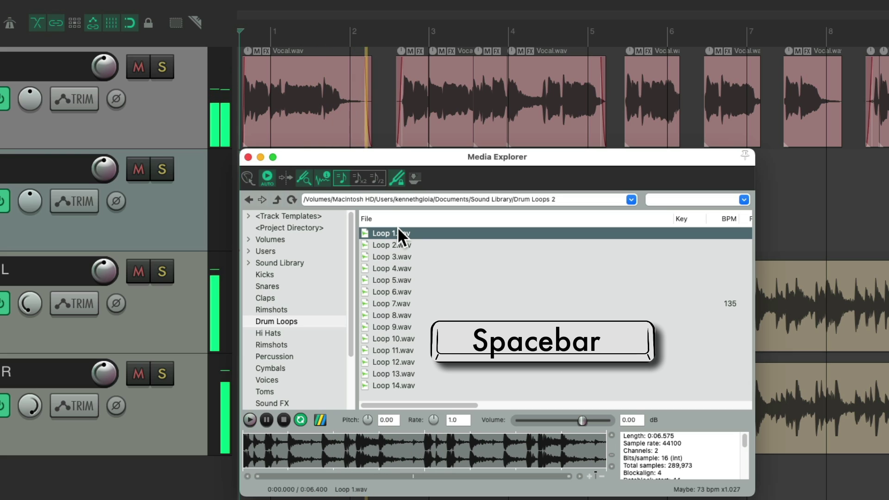
{"action": "left_click", "coordinate": [218, 28]}
{"action": "key", "text": "space"}
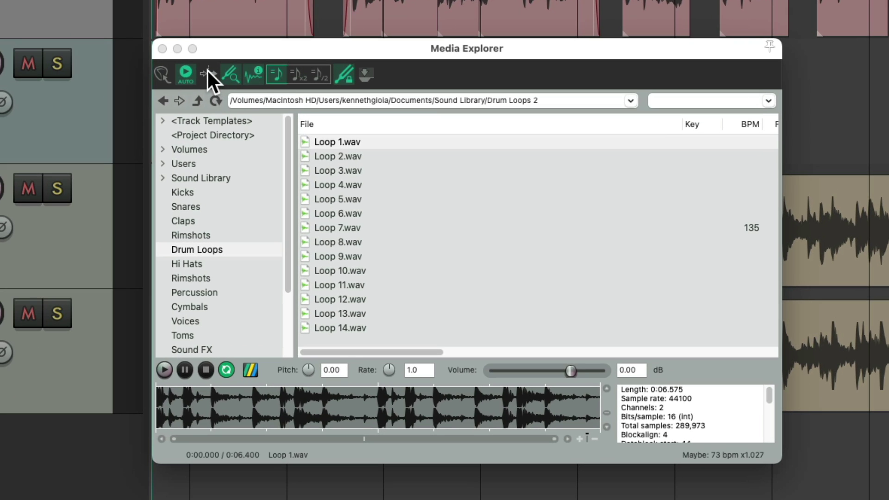
{"action": "left_click", "coordinate": [207, 69]}
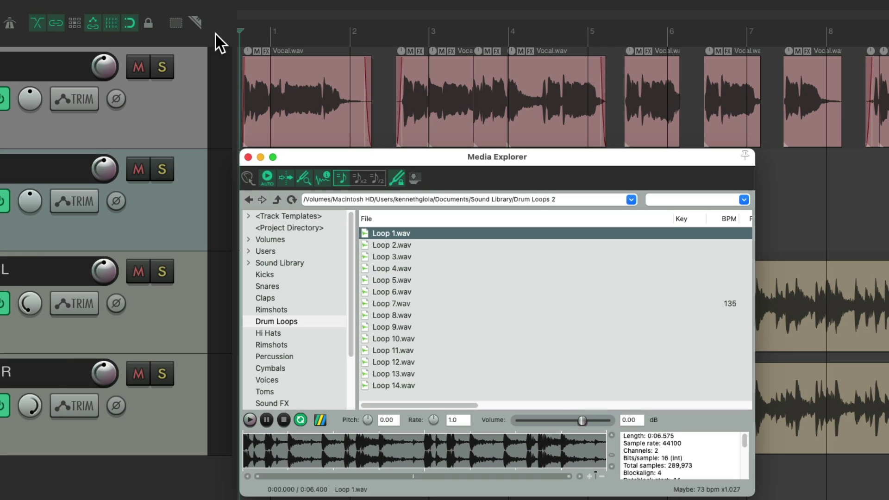
{"action": "left_click", "coordinate": [215, 34]}
{"action": "key", "text": "space"}
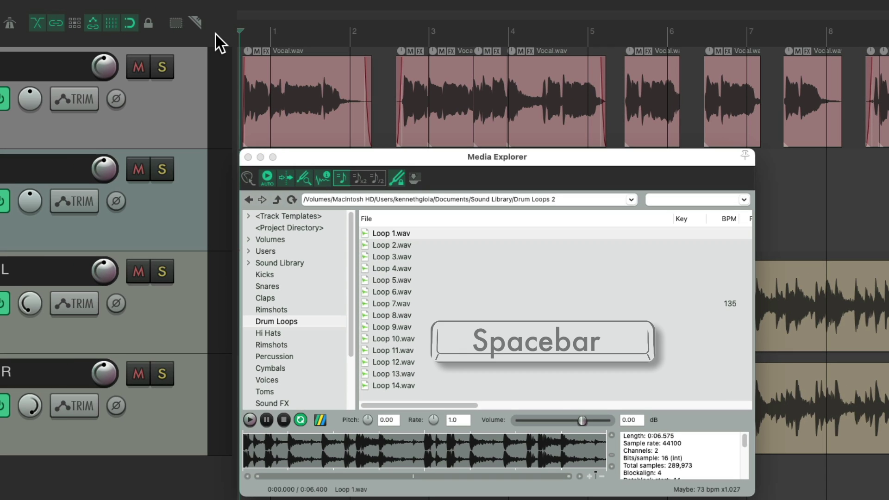
{"action": "left_click", "coordinate": [399, 232]}
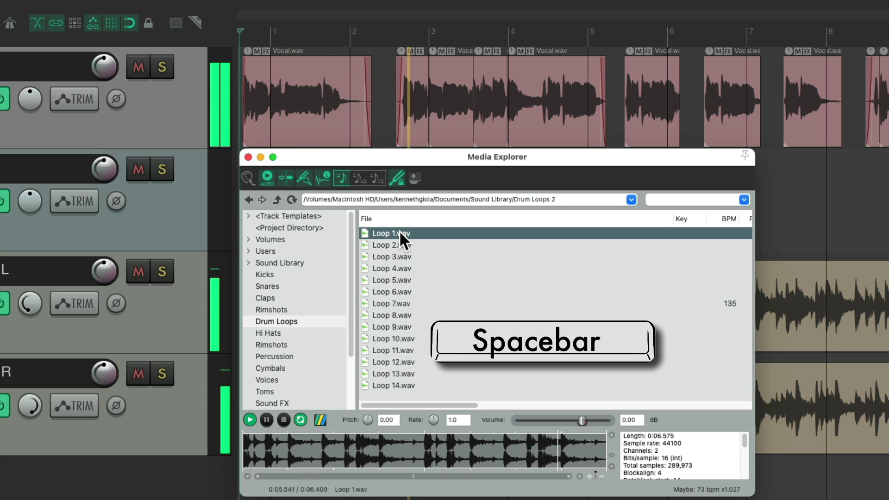
{"action": "left_click", "coordinate": [223, 30]}
{"action": "key", "text": "space"}
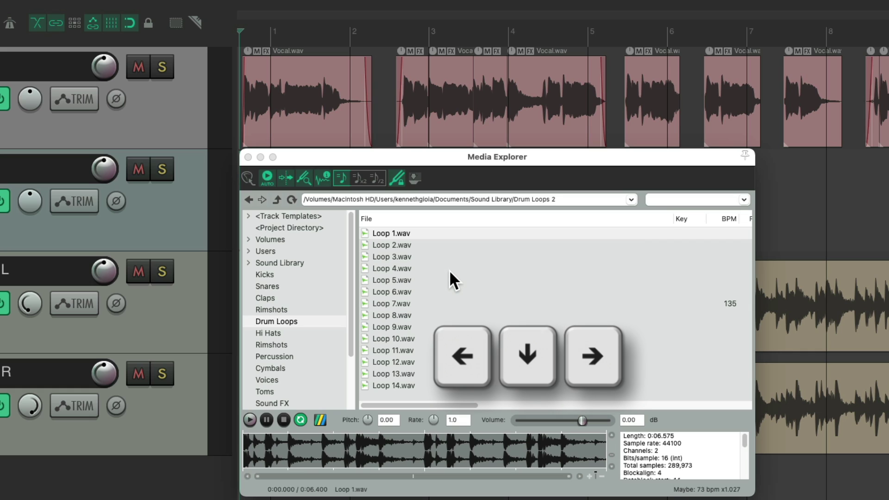
Preview Loop 1.wav with the Right arrow, then stop and rewind with Left
{"action": "left_click", "coordinate": [432, 235]}
{"action": "key", "text": "Right"}
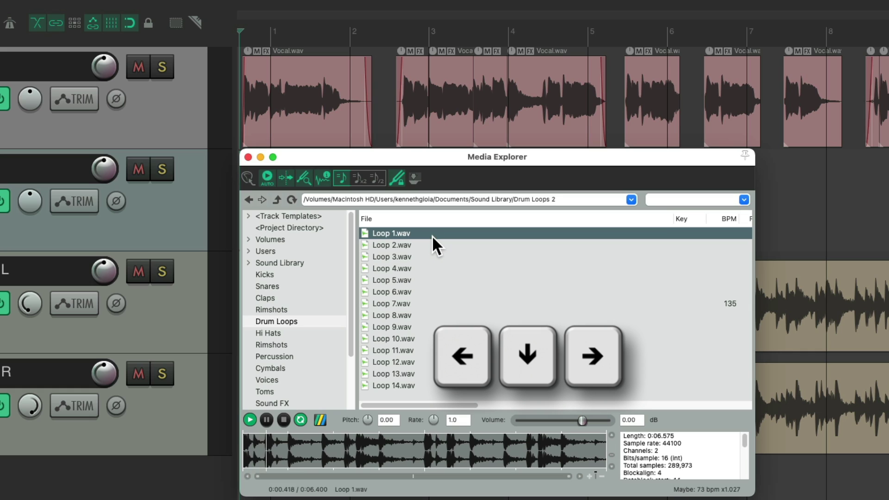
{"action": "key", "text": "Left"}
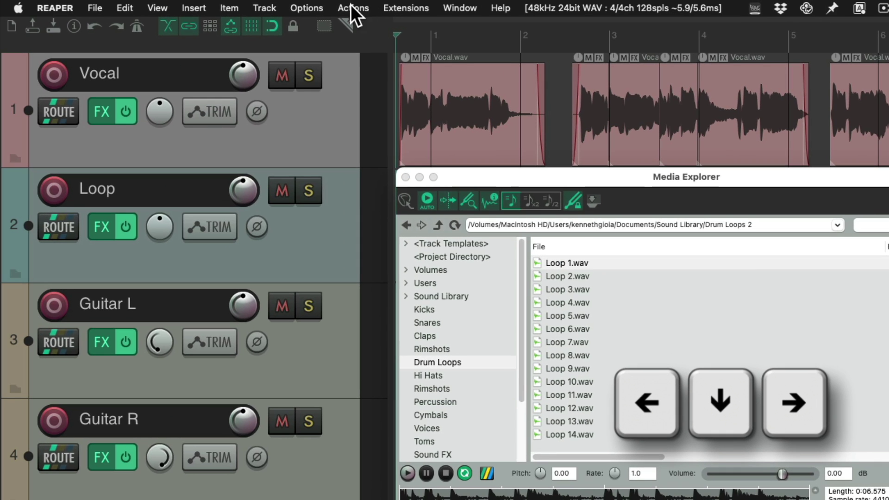
In the Action List, find the Space shortcut for Transport: Play/stop and set its scope to Global
{"action": "left_click", "coordinate": [203, 9]}
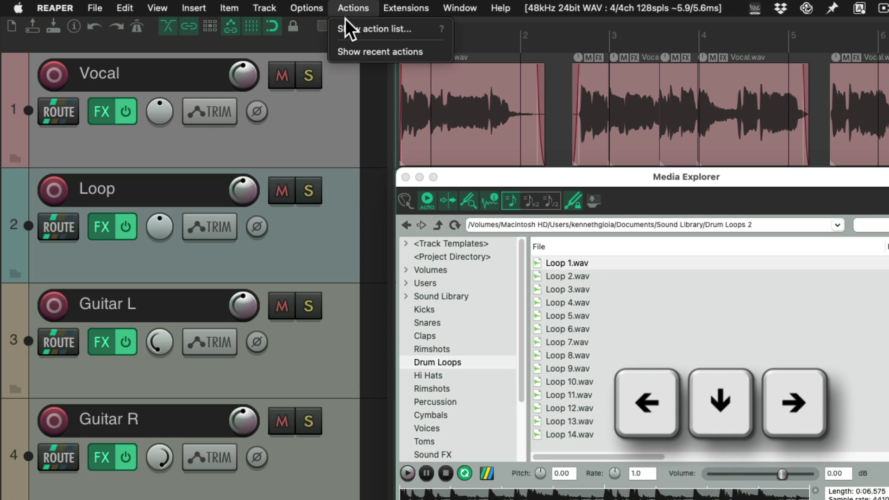
{"action": "left_click", "coordinate": [337, 32]}
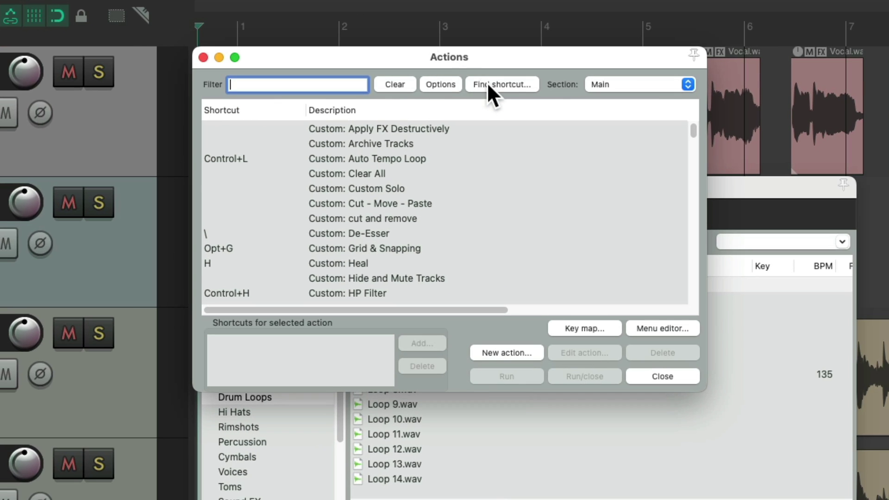
{"action": "left_click", "coordinate": [487, 84]}
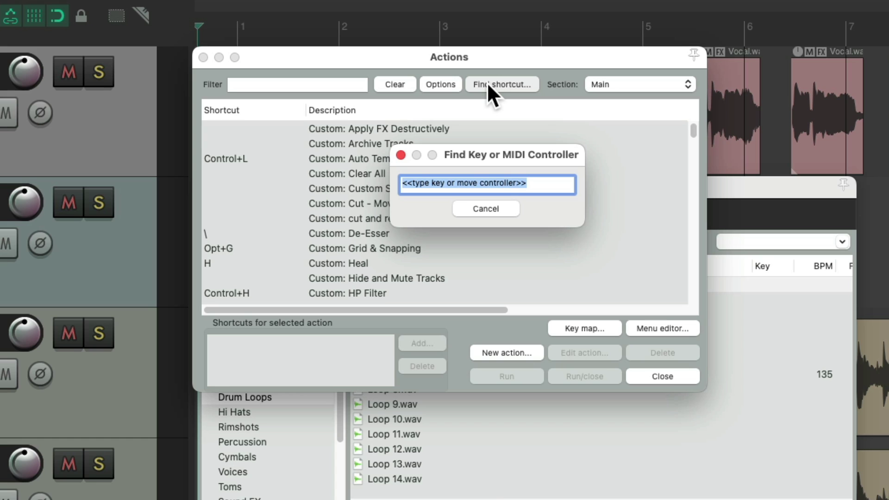
{"action": "key", "text": "space"}
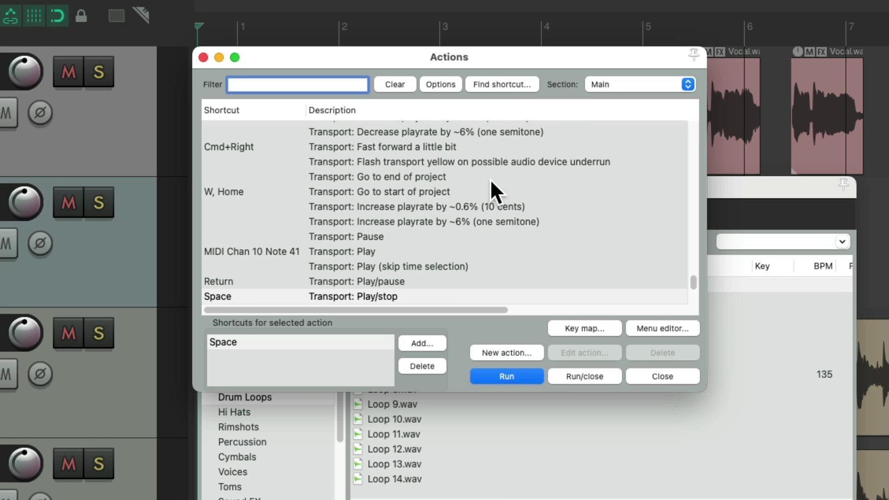
{"action": "scroll", "coordinate": [471, 180], "scroll_direction": "down", "scroll_amount": 3}
{"action": "left_click", "coordinate": [383, 223]}
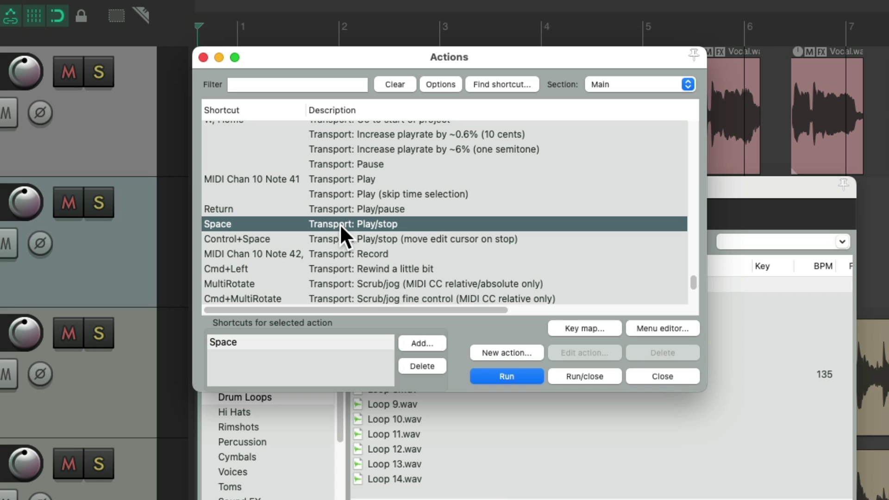
{"action": "double_click", "coordinate": [292, 341]}
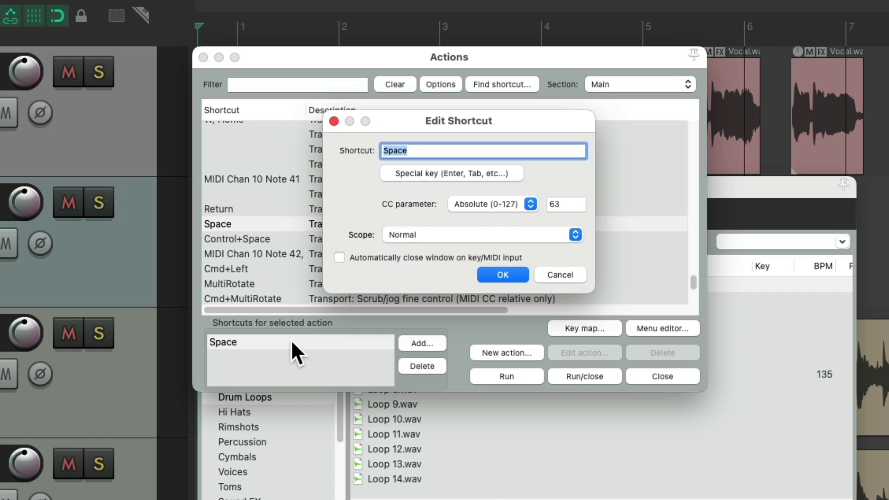
{"action": "left_click", "coordinate": [432, 237]}
{"action": "left_click", "coordinate": [463, 250]}
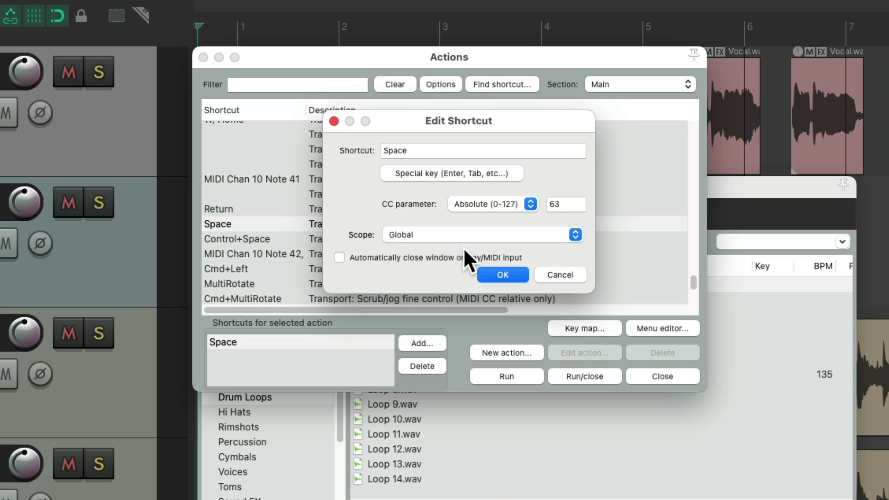
{"action": "left_click", "coordinate": [501, 274]}
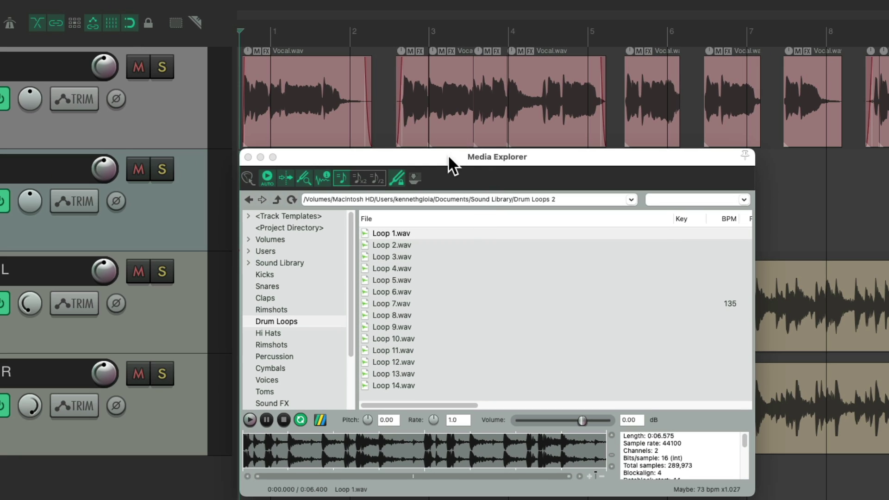
From the Media Explorer, start and stop the project, then preview Loop 1.wav
{"action": "left_click", "coordinate": [448, 159]}
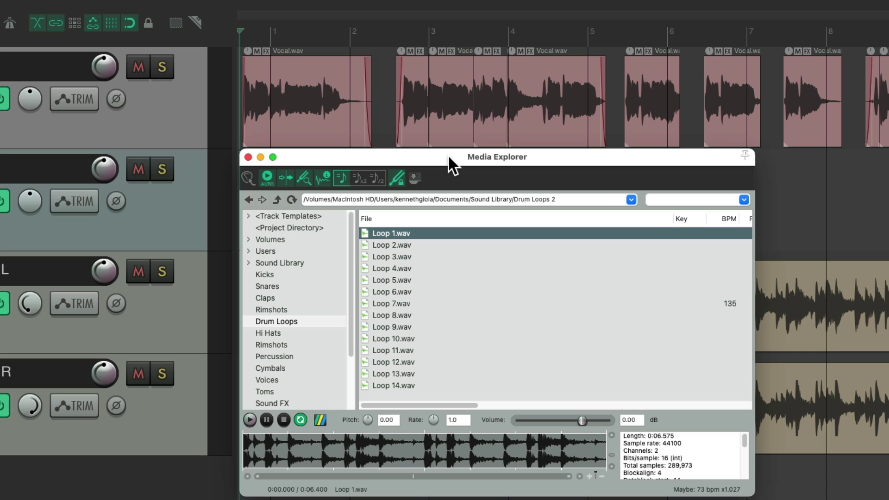
{"action": "key", "text": "space"}
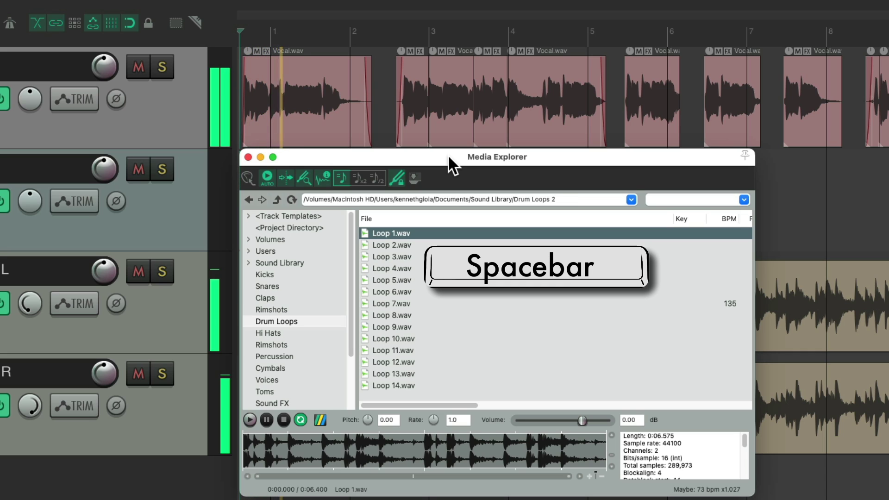
{"action": "key", "text": "space"}
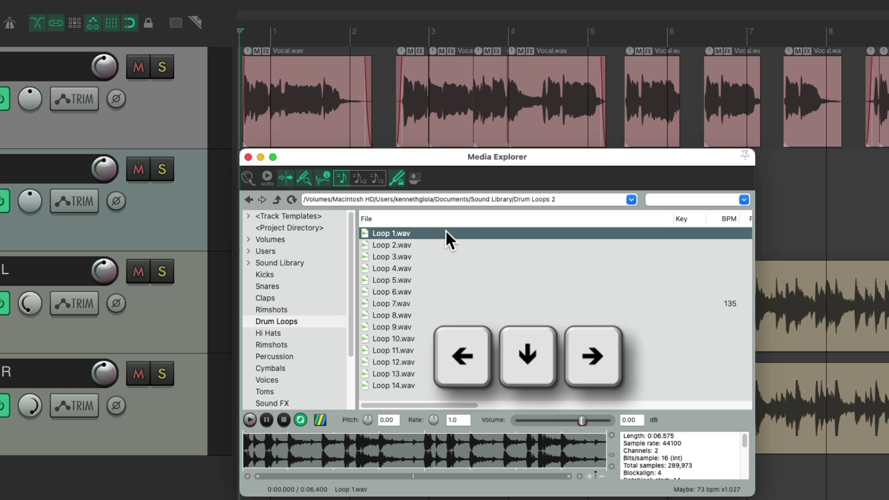
{"action": "key", "text": "Right"}
{"action": "key", "text": "Left"}
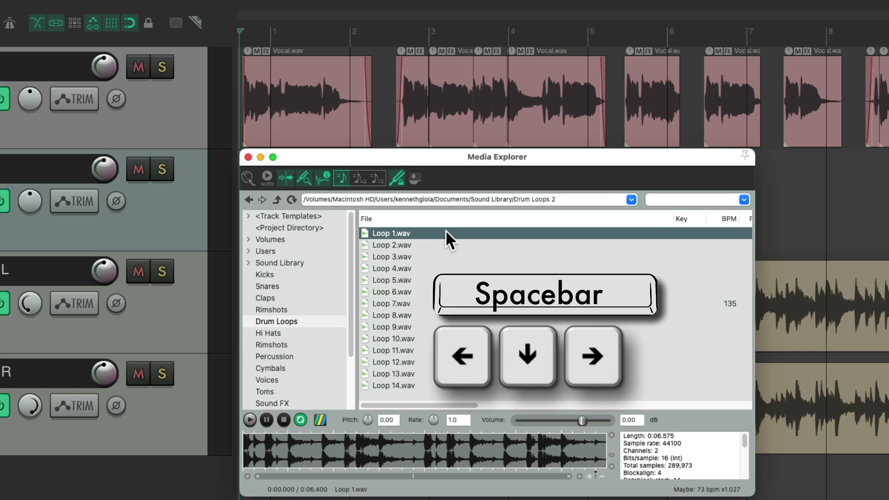
Preview Loop 1.wav repeatedly over the playing project, then stop both
{"action": "key", "text": "space"}
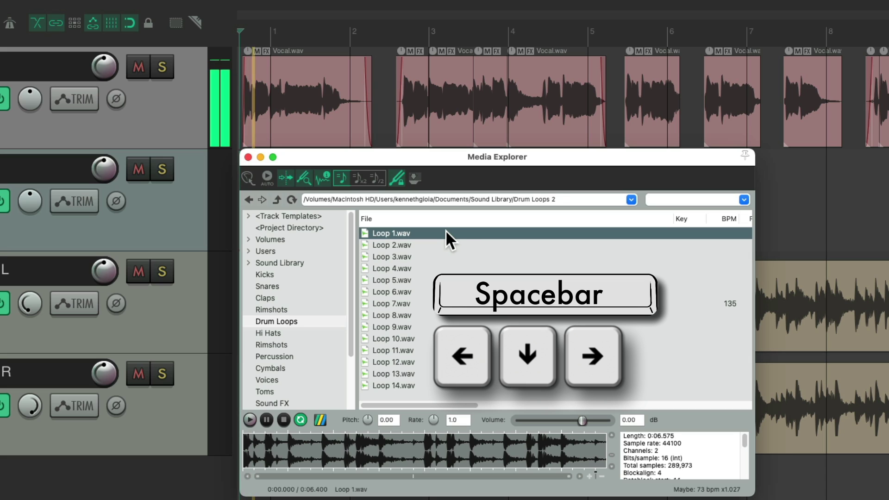
{"action": "key", "text": "Right"}
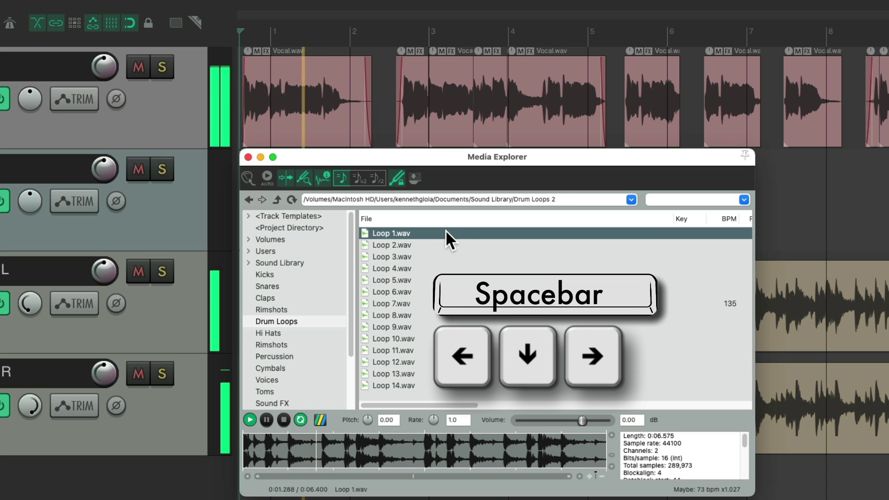
{"action": "key", "text": "Left"}
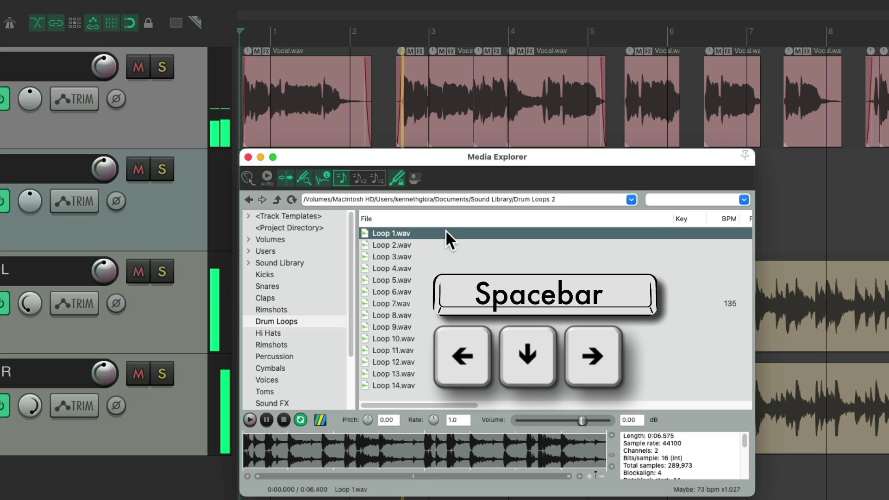
{"action": "key", "text": "Right"}
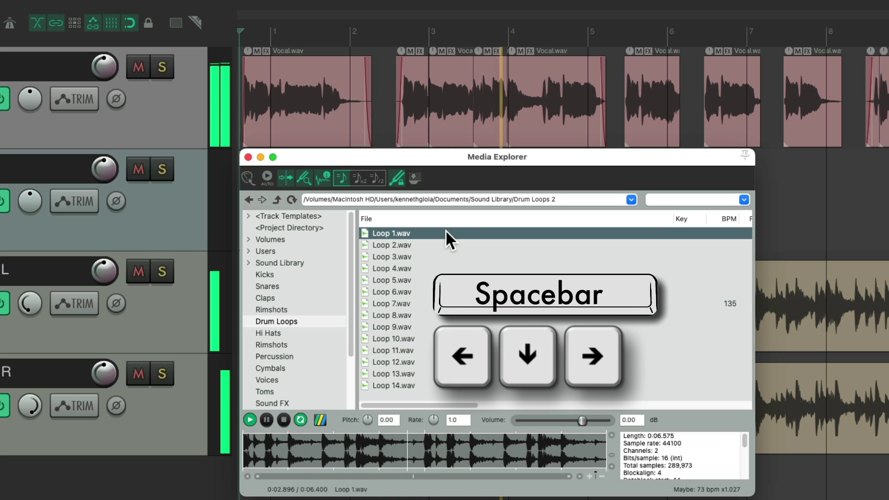
{"action": "key", "text": "Left"}
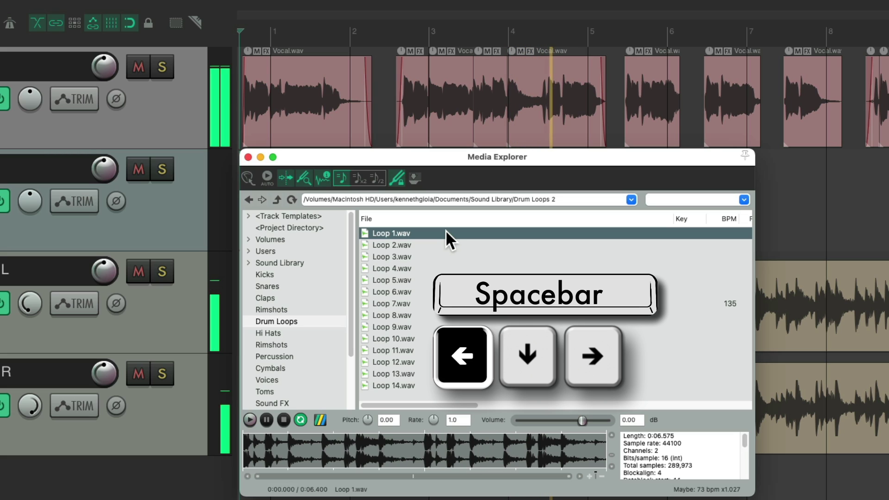
{"action": "key", "text": "Right"}
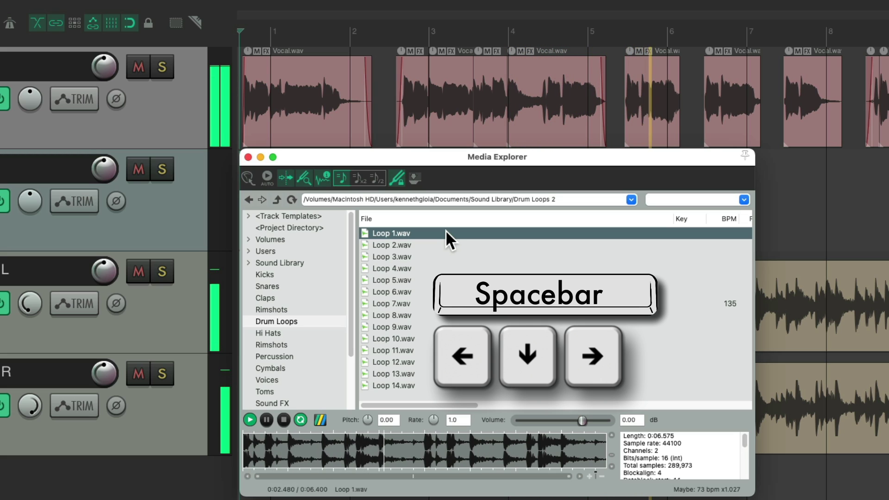
{"action": "key", "text": "space"}
{"action": "key", "text": "Left"}
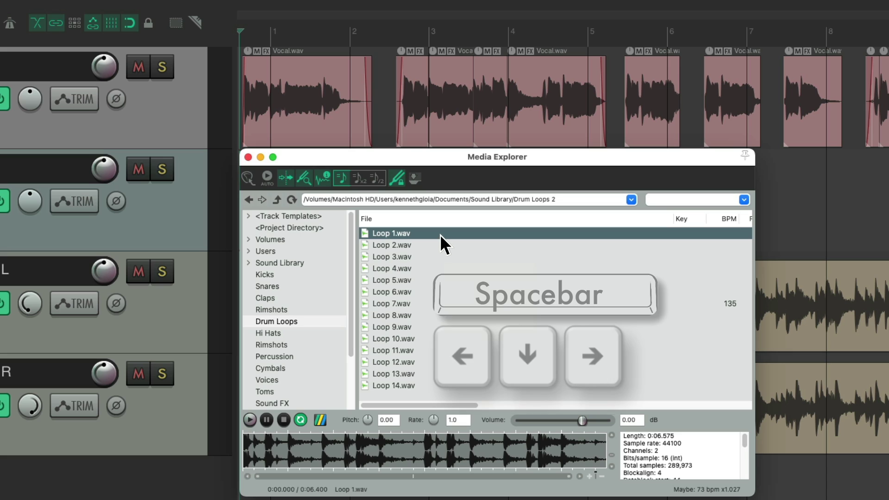
Restart project playback, stop the loop preview, and select Loop 2.wav
{"action": "key", "text": "space"}
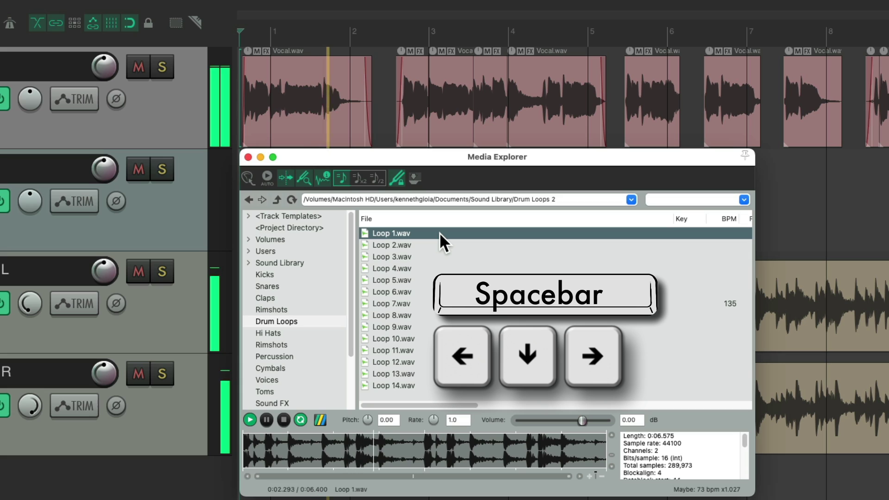
{"action": "key", "text": "Left"}
{"action": "left_click", "coordinate": [442, 243]}
Preview Loop 2, Loop 3 and Loop 4.wav in turn over the project, then stop playback
{"action": "key", "text": "Right"}
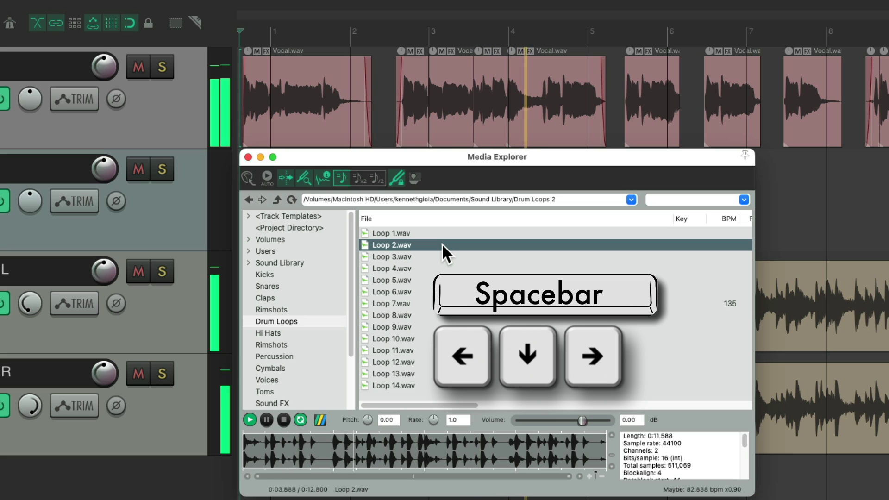
{"action": "key", "text": "Left"}
{"action": "left_click", "coordinate": [443, 256]}
{"action": "key", "text": "Right"}
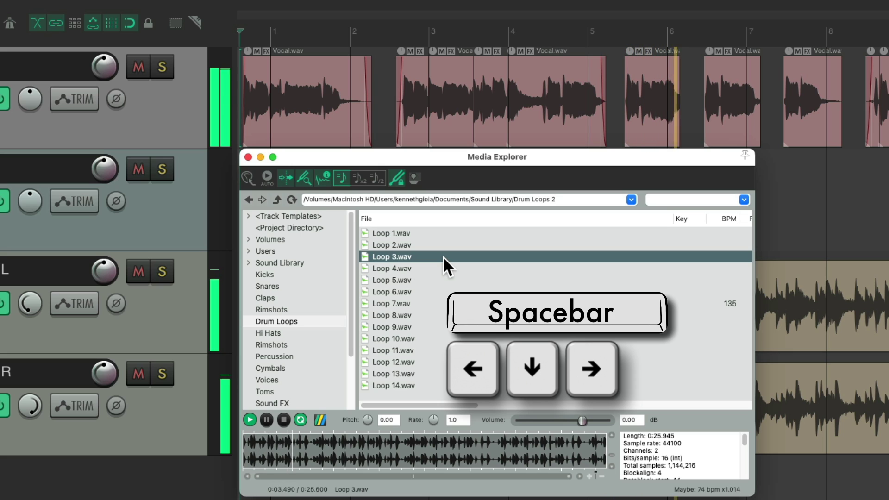
{"action": "key", "text": "Left"}
{"action": "left_click", "coordinate": [443, 268]}
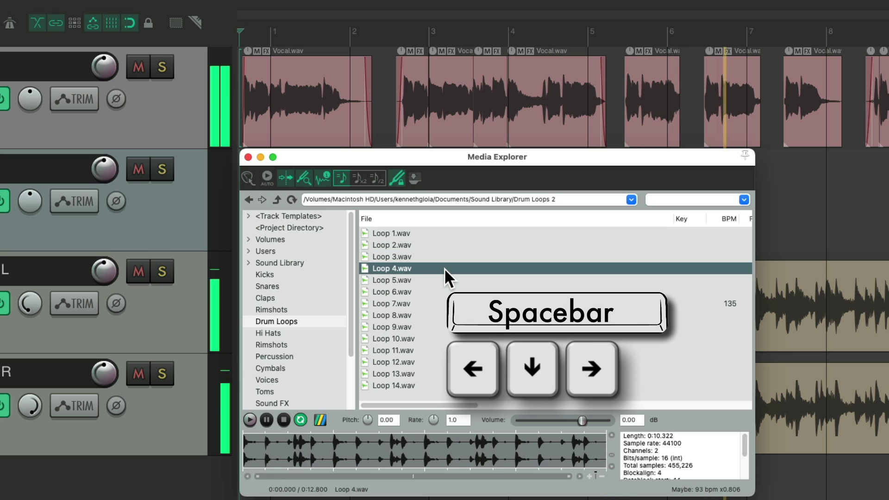
{"action": "key", "text": "Right"}
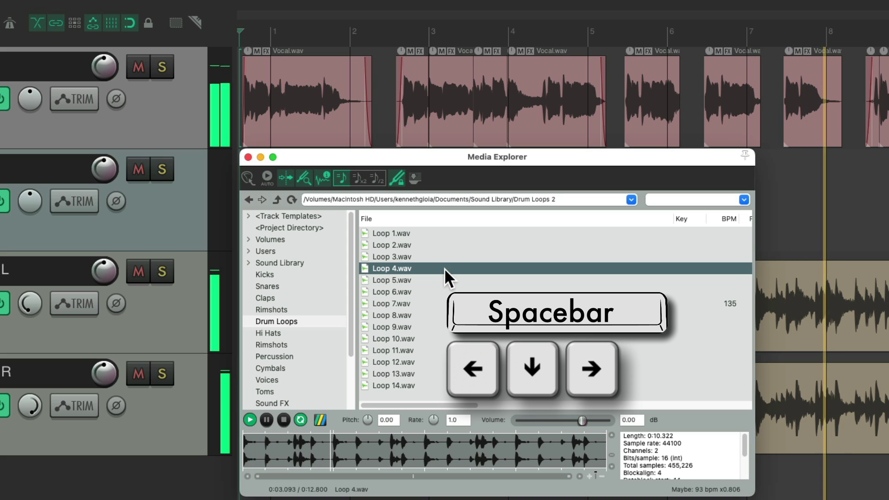
{"action": "key", "text": "Left"}
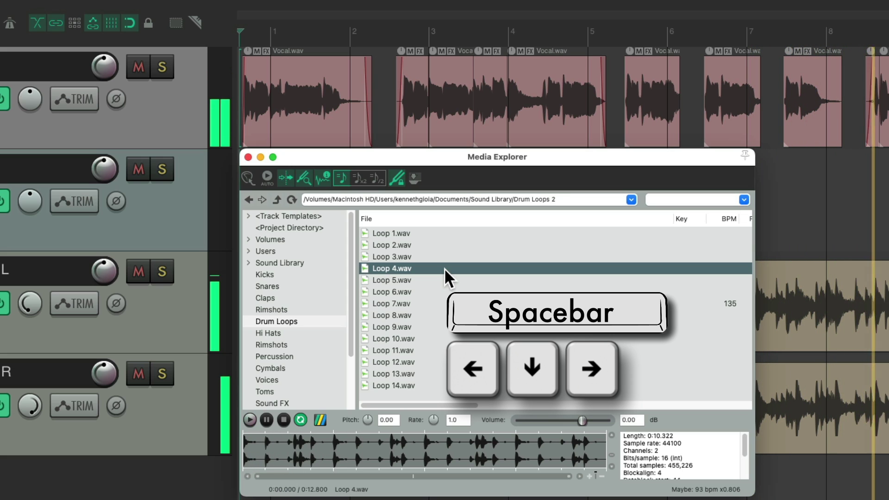
{"action": "key", "text": "space"}
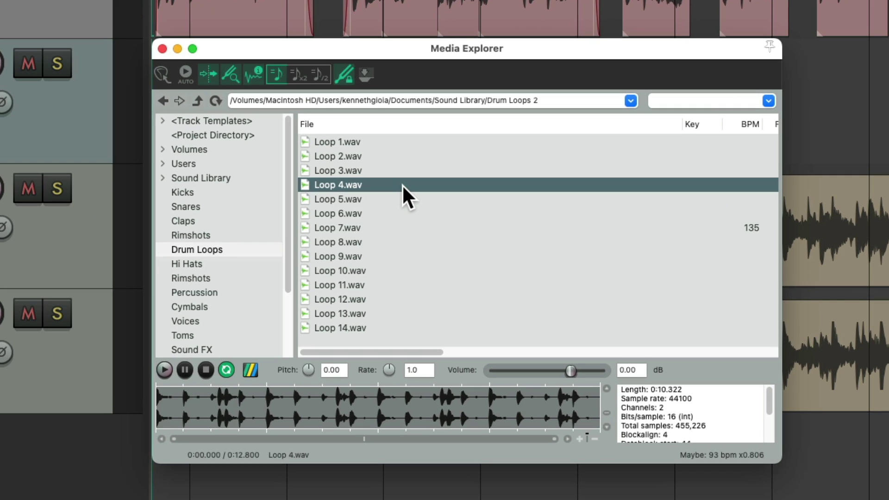
Switch to double-tempo matching (x1.613) and preview Loop 4.wav with the project, then stop it
{"action": "left_click", "coordinate": [296, 74]}
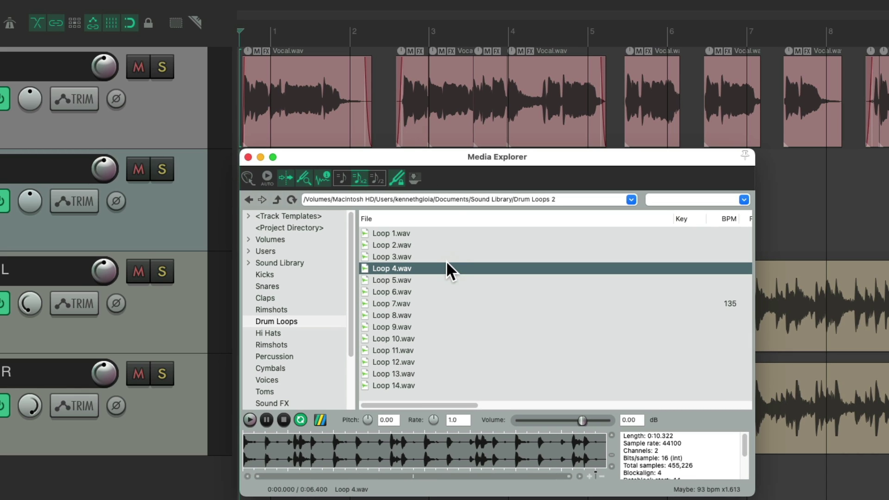
{"action": "key", "text": "space"}
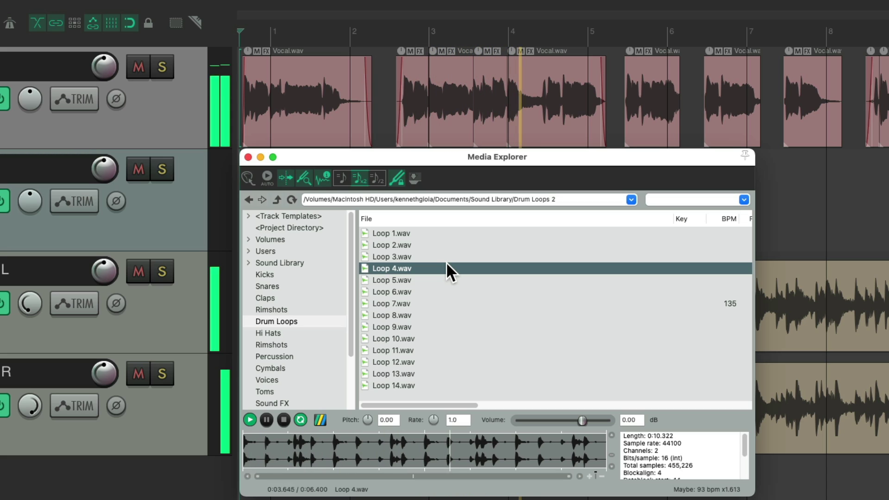
{"action": "key", "text": "space"}
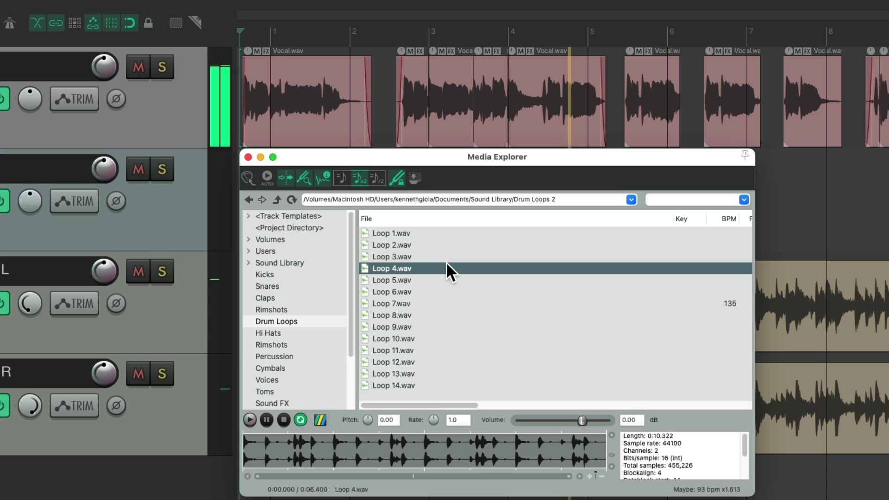
{"action": "key", "text": "space"}
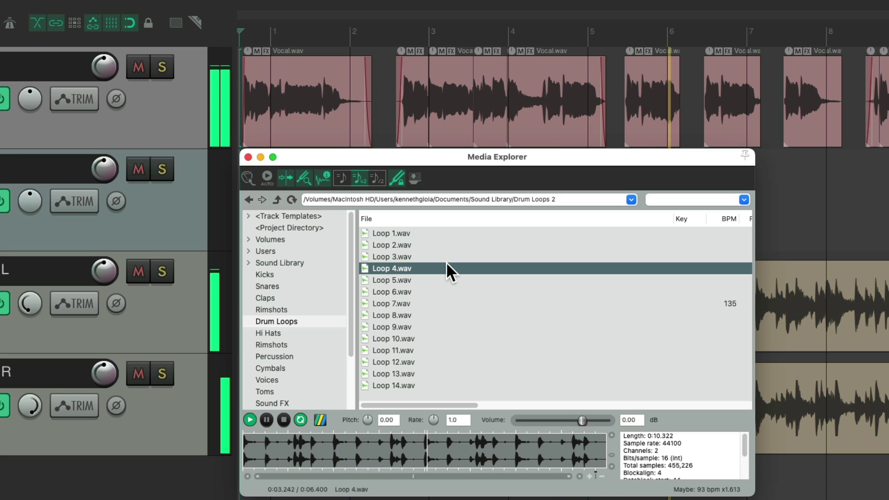
{"action": "key", "text": "space"}
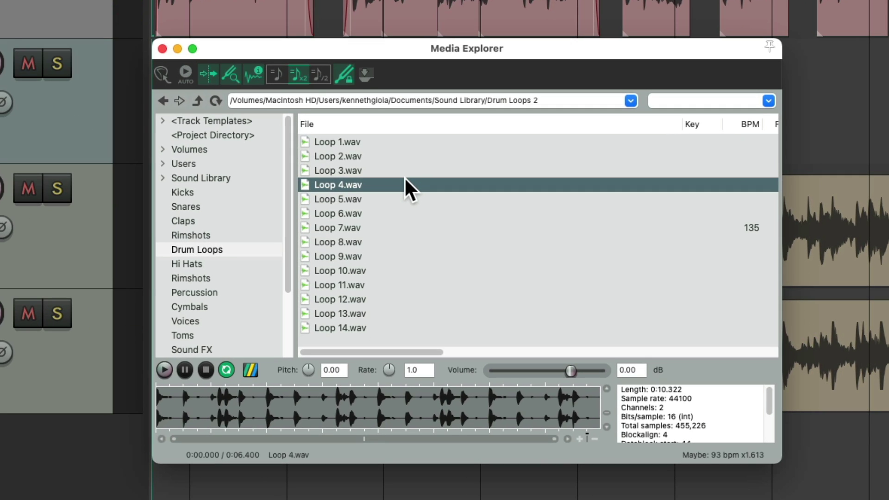
Enable tempo matching, start playback, and audition Loop 1, Loop 2 and Loop 3.wav
{"action": "left_click", "coordinate": [279, 74]}
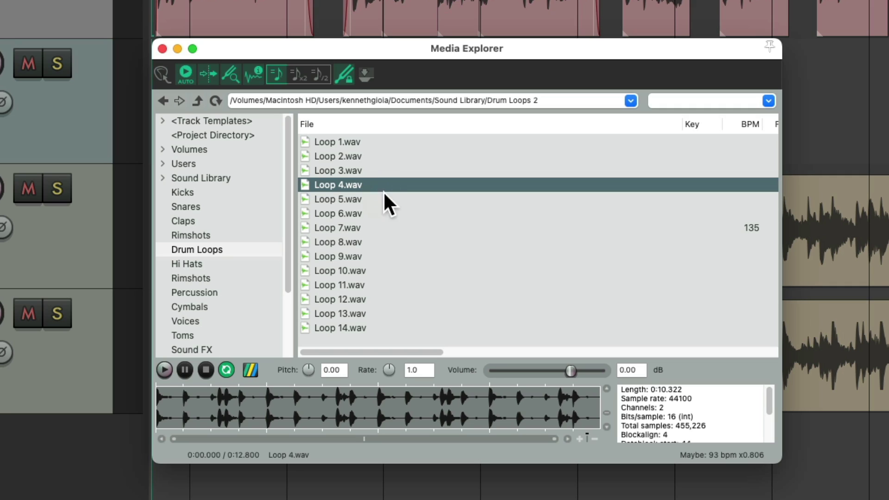
{"action": "key", "text": "space"}
{"action": "left_click", "coordinate": [382, 141]}
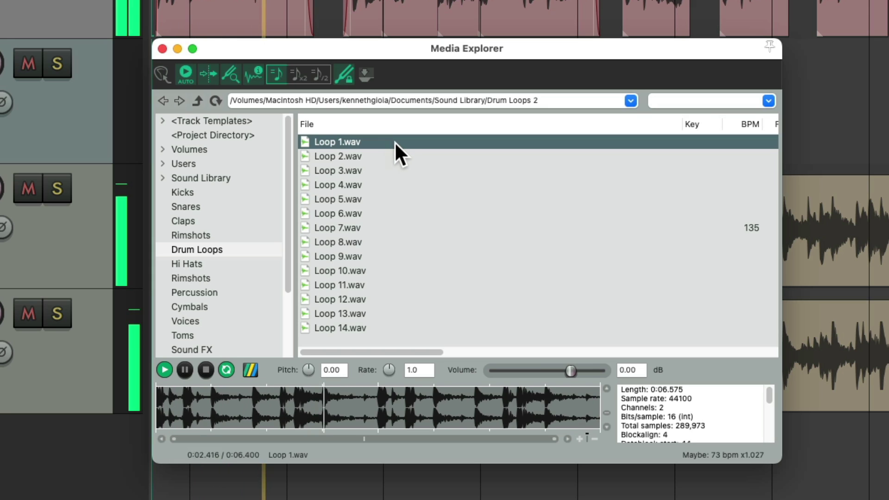
{"action": "left_click", "coordinate": [384, 155]}
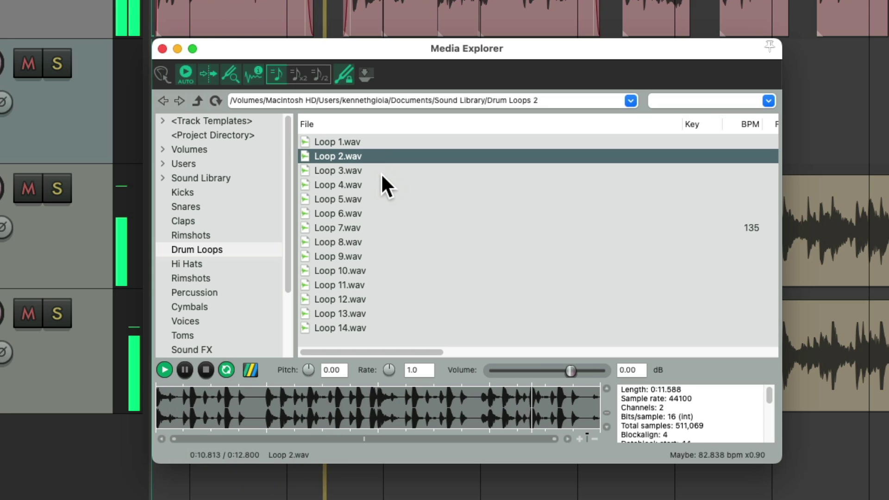
{"action": "left_click", "coordinate": [379, 170]}
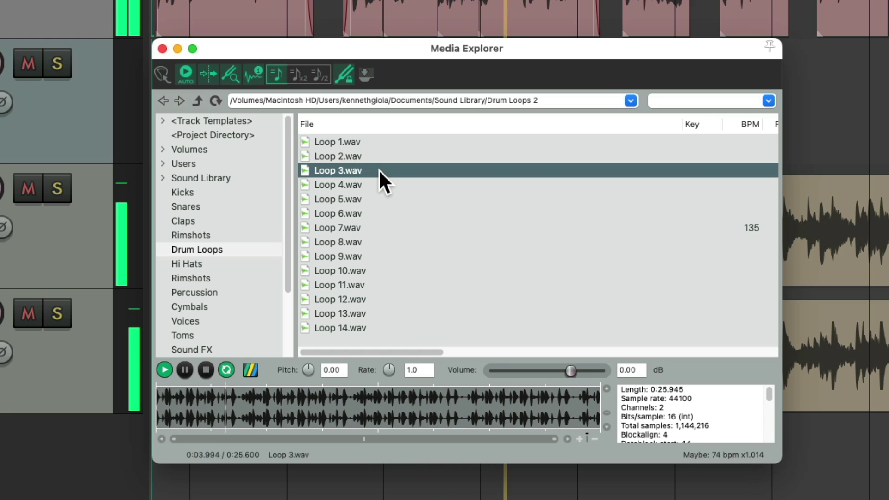
Audition Loop 4.wav at double time, then Loop 5 through Loop 8.wav at normal tempo
{"action": "left_click", "coordinate": [300, 77]}
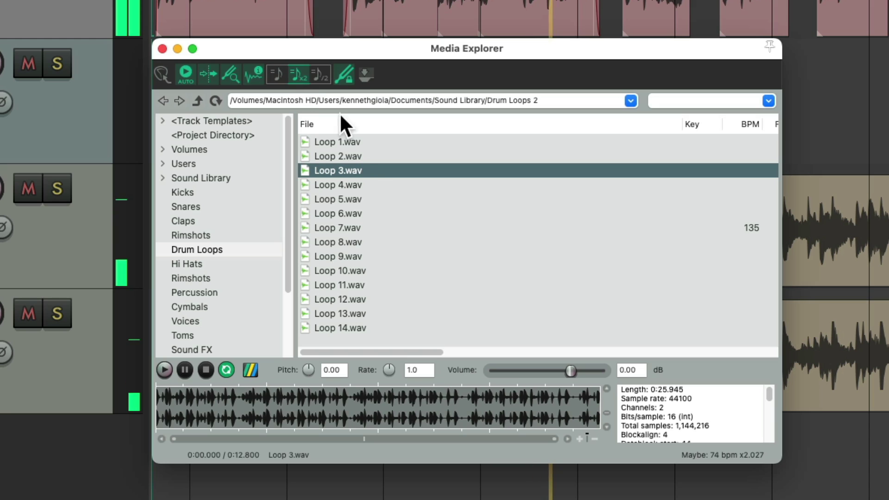
{"action": "left_click", "coordinate": [369, 181]}
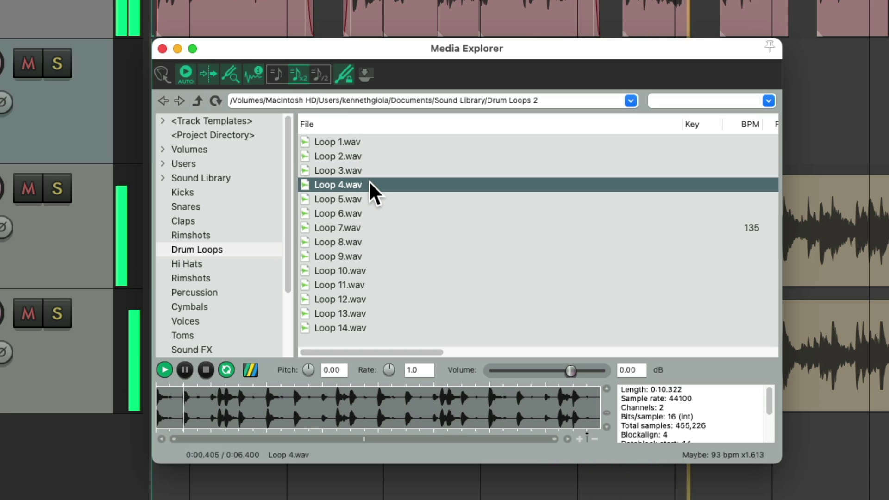
{"action": "left_click", "coordinate": [277, 77]}
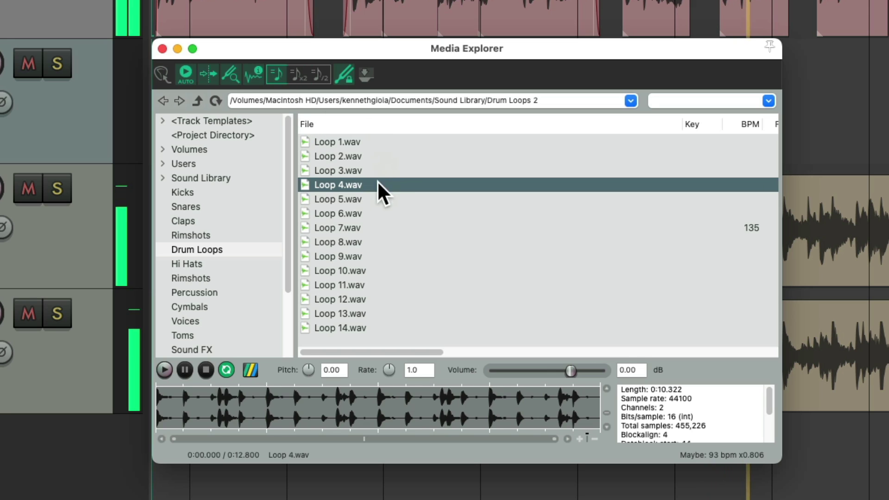
{"action": "left_click", "coordinate": [369, 198]}
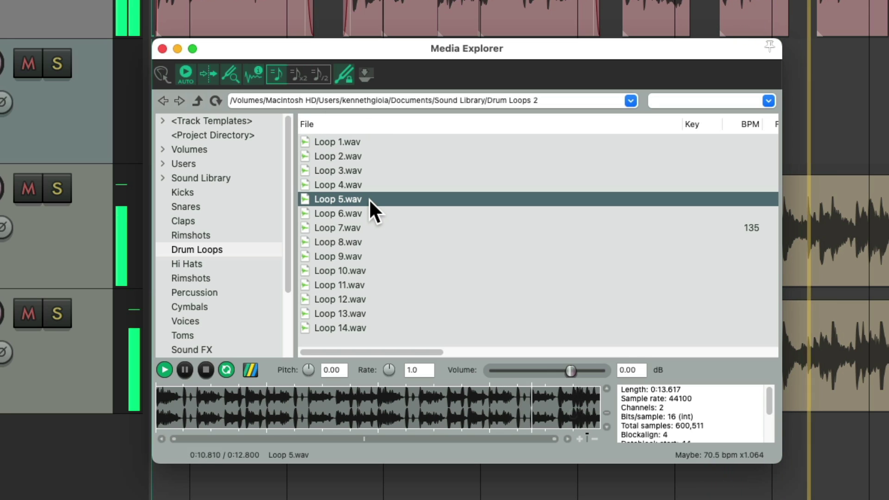
{"action": "left_click", "coordinate": [376, 211]}
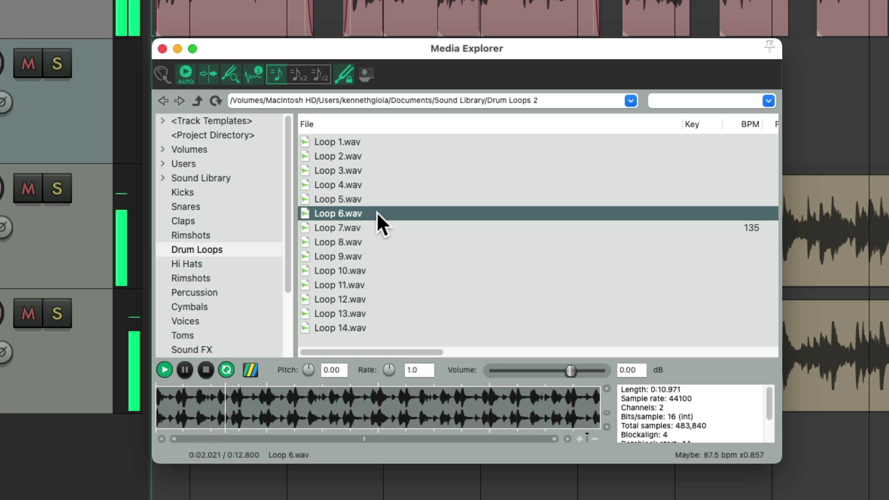
{"action": "left_click", "coordinate": [373, 227]}
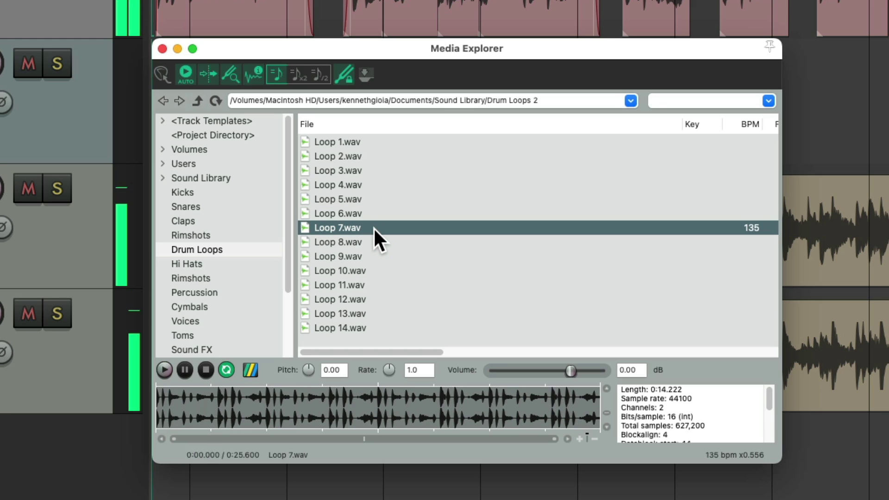
{"action": "left_click", "coordinate": [373, 239]}
Audition Loop 9.wav at double time, then Loop 10 and Loop 1.wav at normal tempo
{"action": "left_click", "coordinate": [295, 76]}
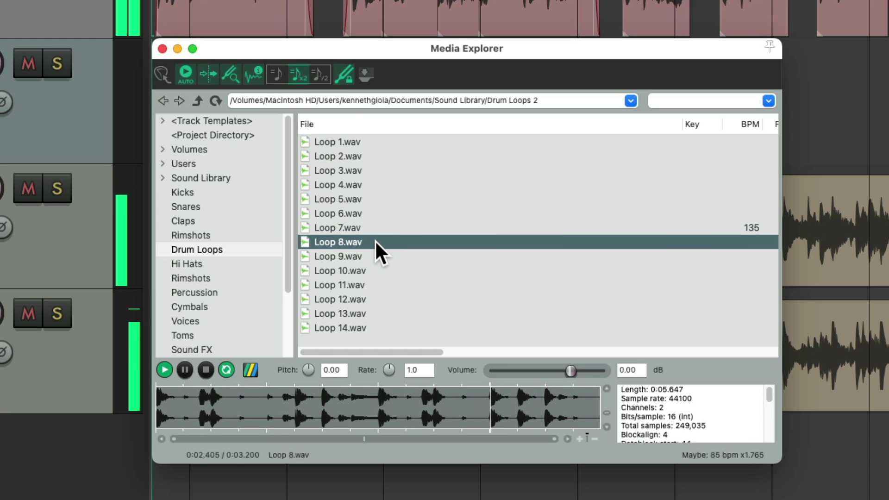
{"action": "left_click", "coordinate": [383, 256]}
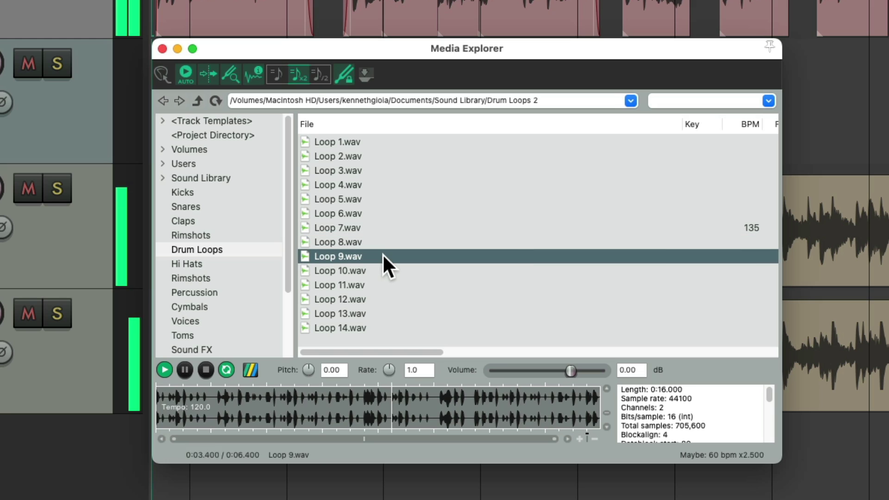
{"action": "left_click", "coordinate": [280, 76]}
{"action": "key", "text": "space"}
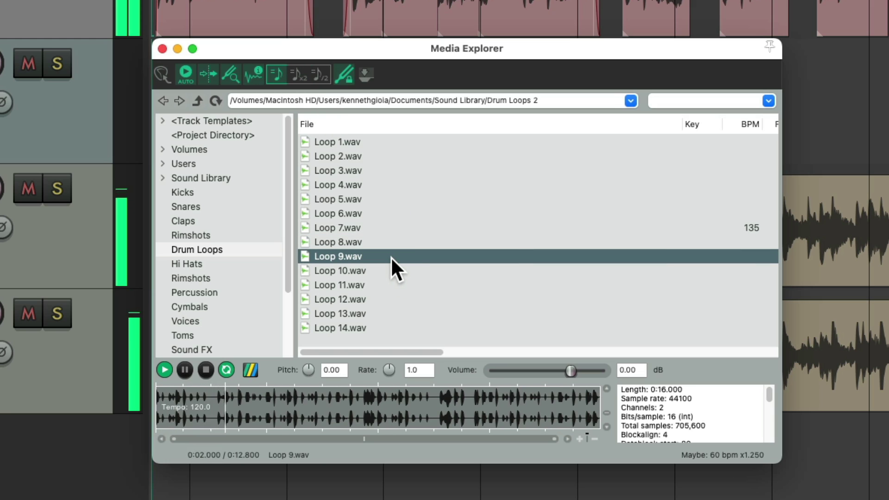
{"action": "left_click", "coordinate": [391, 270]}
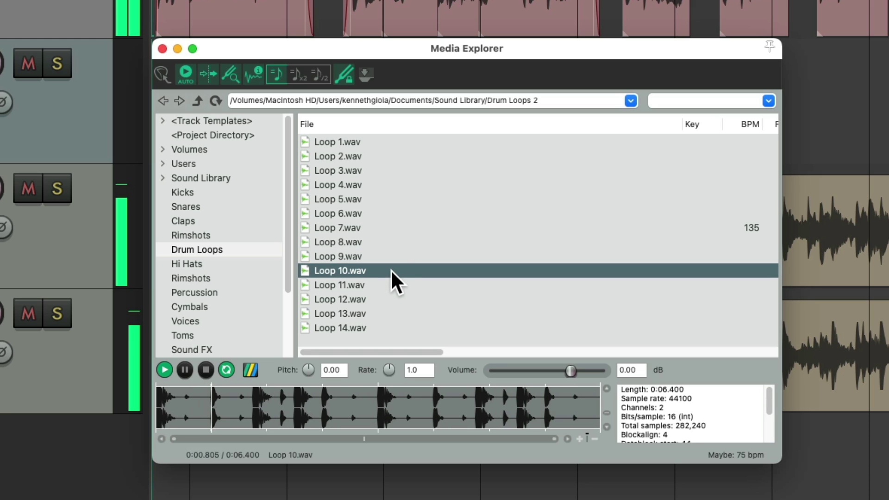
{"action": "left_click", "coordinate": [377, 142]}
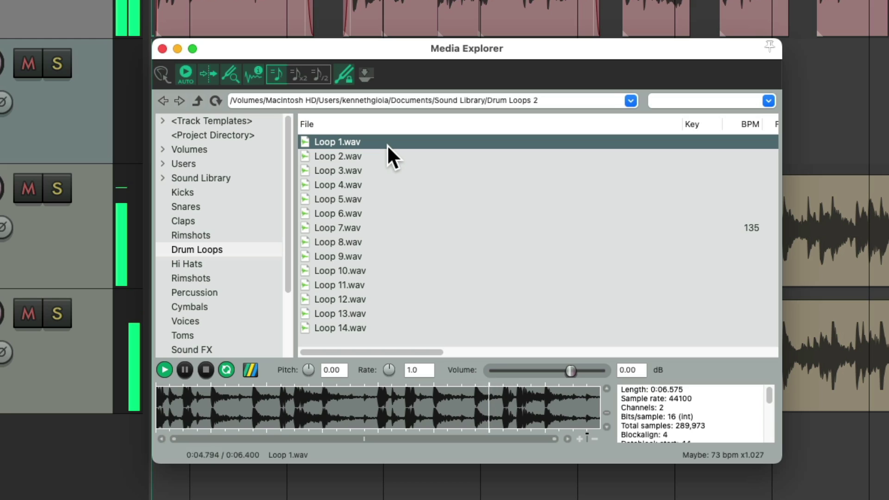
Stop Loop 1.wav, step down to preview Loop 2.wav and Loop 3.wav, then back up to Loop 1.wav
{"action": "key", "text": "space"}
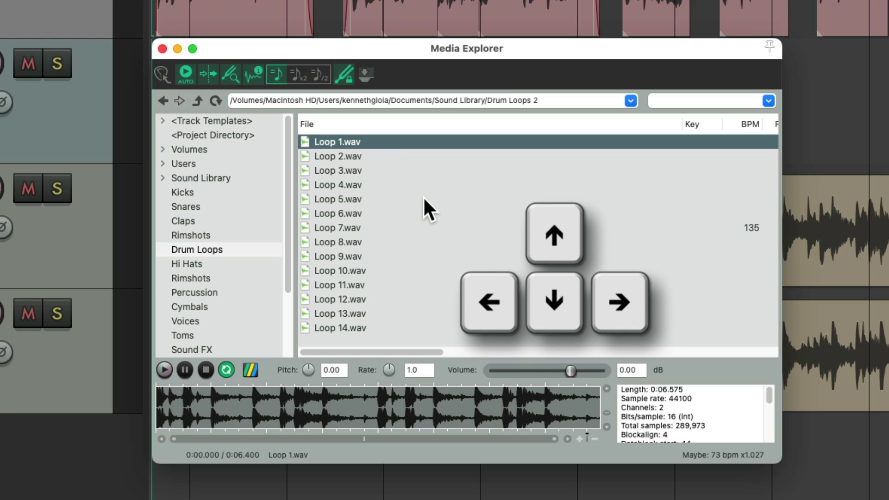
{"action": "key", "text": "Down"}
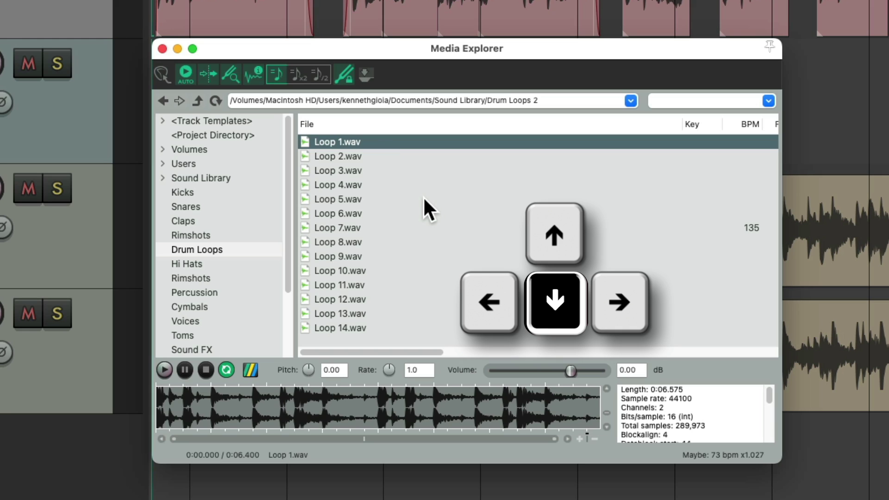
{"action": "key", "text": "Down"}
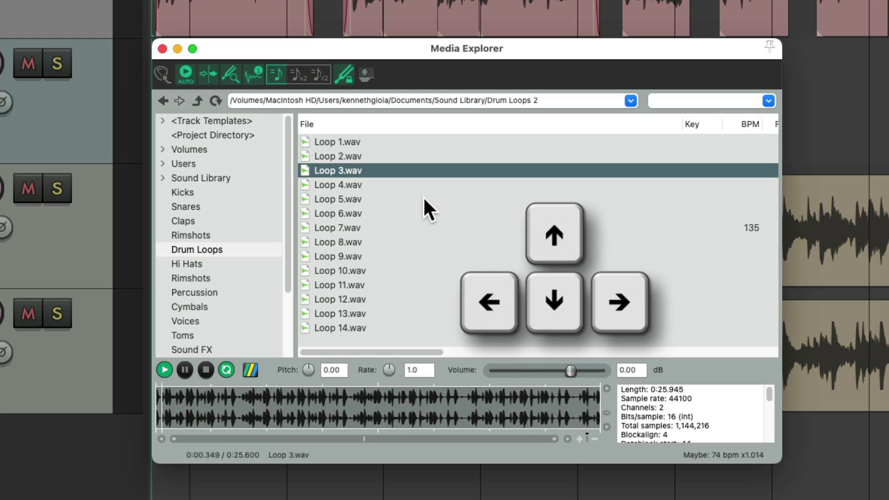
{"action": "key", "text": "space"}
{"action": "key", "text": "Up"}
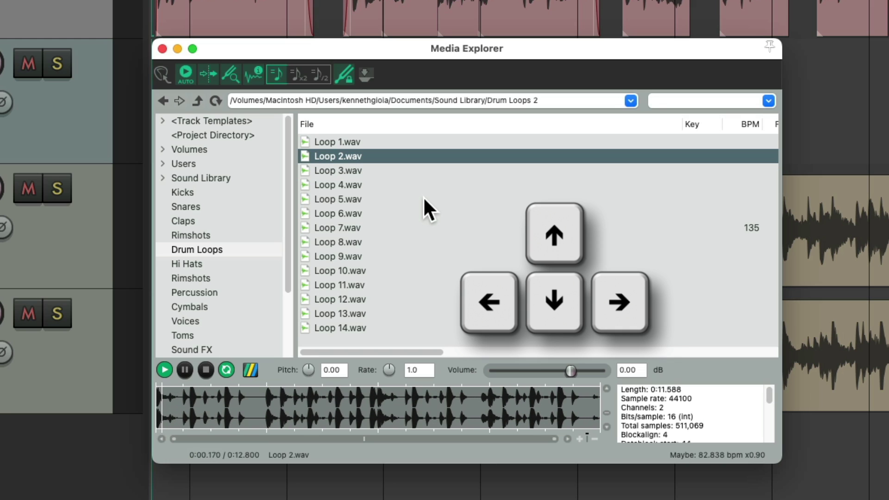
{"action": "key", "text": "Up"}
{"action": "key", "text": "space"}
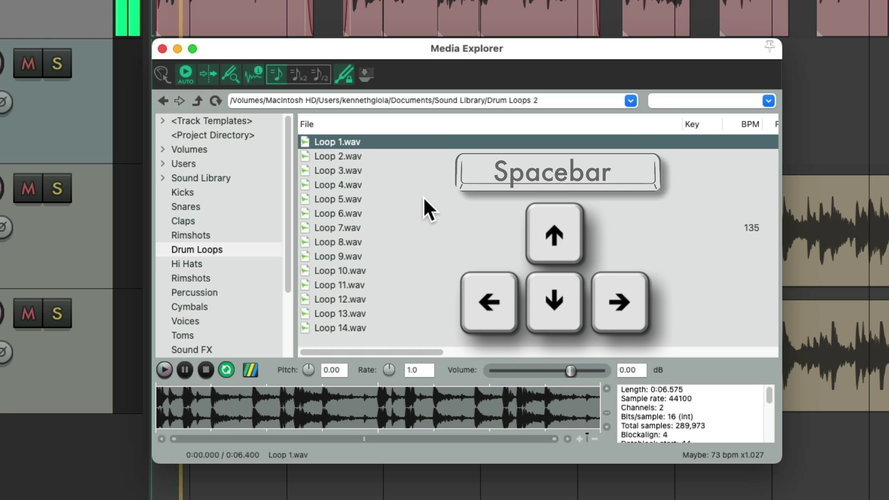
Preview Loop 1.wav through Loop 4.wav and back to Loop 2.wav, then stop the preview
{"action": "key", "text": "Right"}
{"action": "key", "text": "Down"}
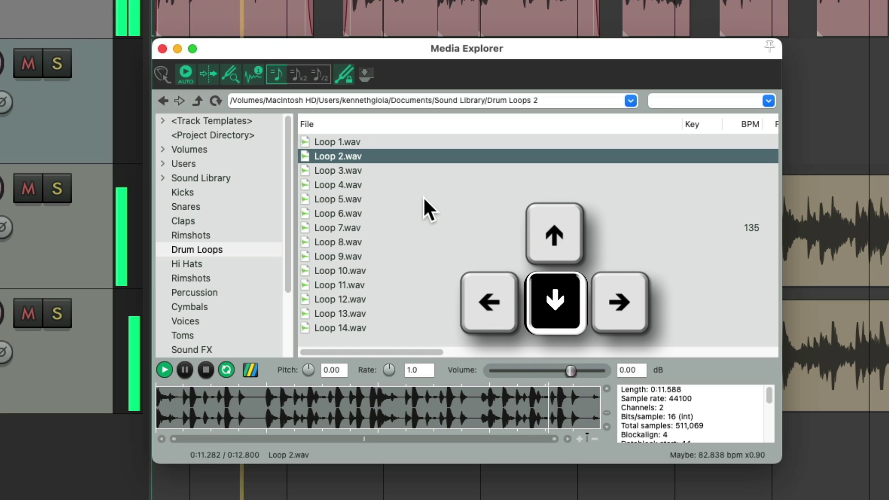
{"action": "key", "text": "Down"}
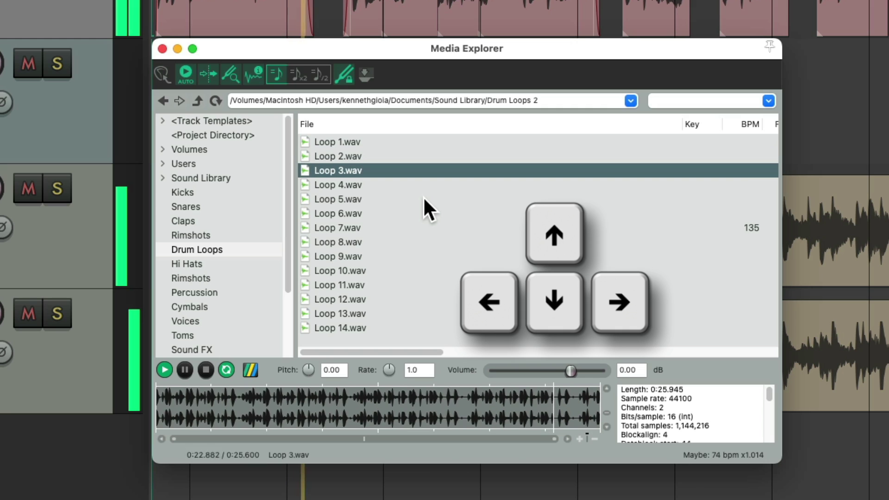
{"action": "key", "text": "Down"}
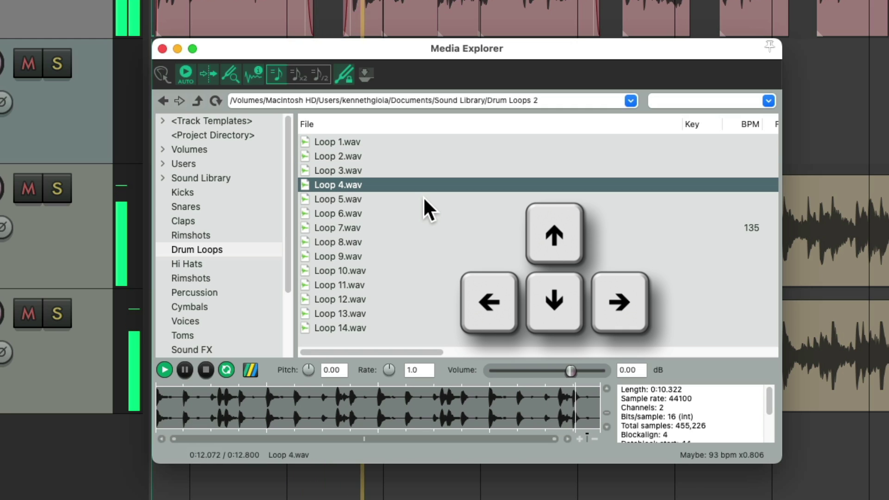
{"action": "key", "text": "Up"}
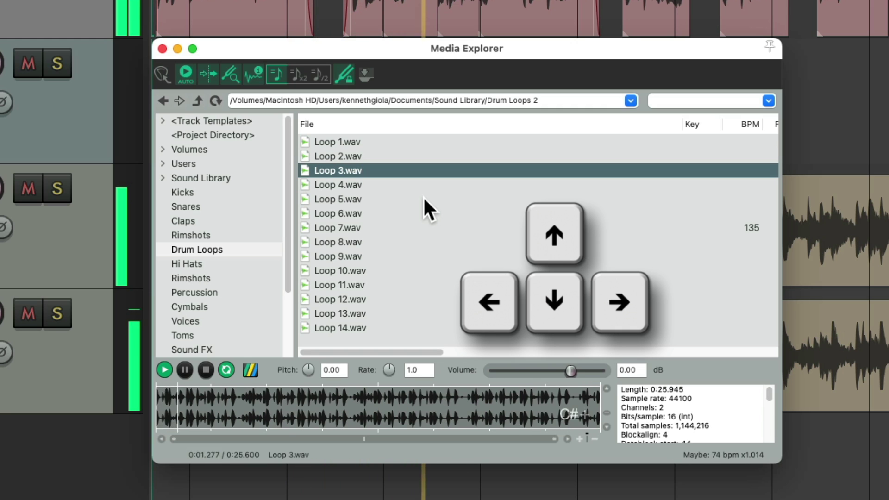
{"action": "key", "text": "Up"}
{"action": "key", "text": "Up"}
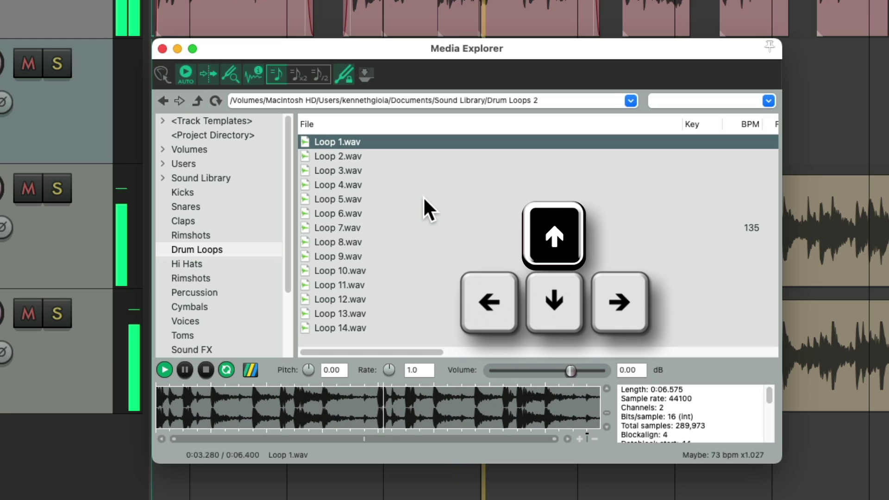
{"action": "key", "text": "Left"}
{"action": "key", "text": "space"}
{"action": "key", "text": "space"}
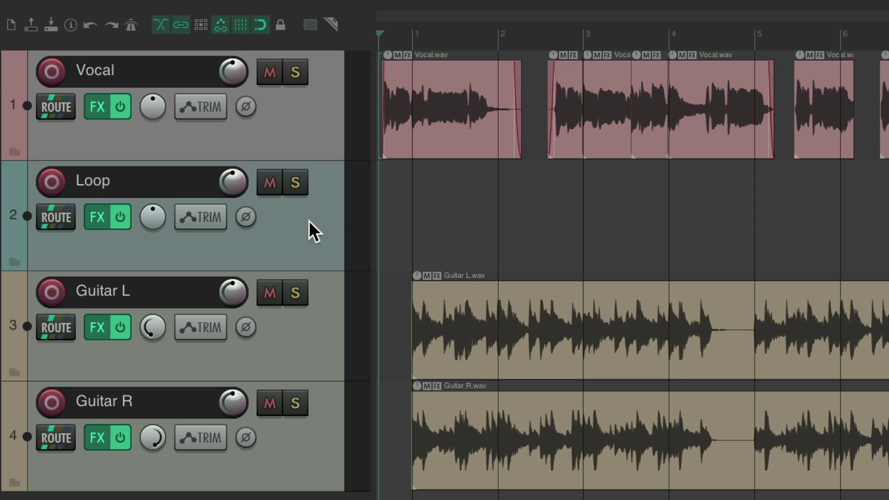
Select the Loop track and open its ReaEQ plug-in window from the FX menu
{"action": "left_click", "coordinate": [298, 234]}
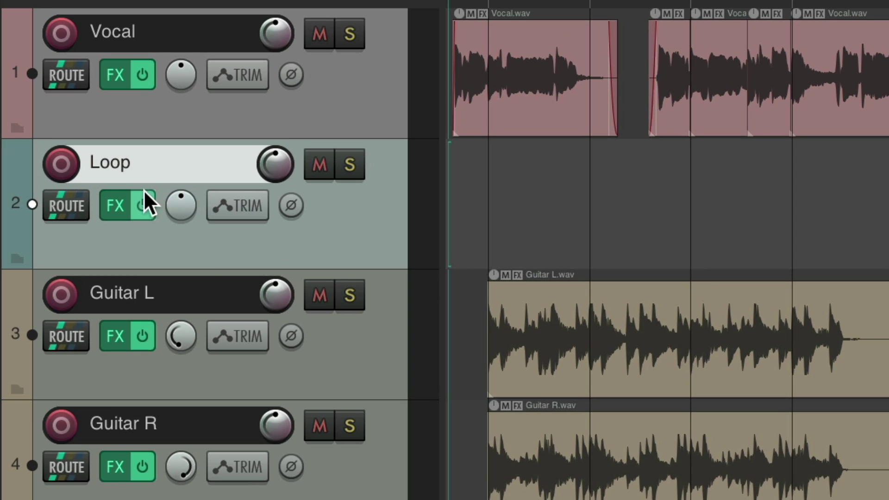
{"action": "right_click", "coordinate": [96, 219]}
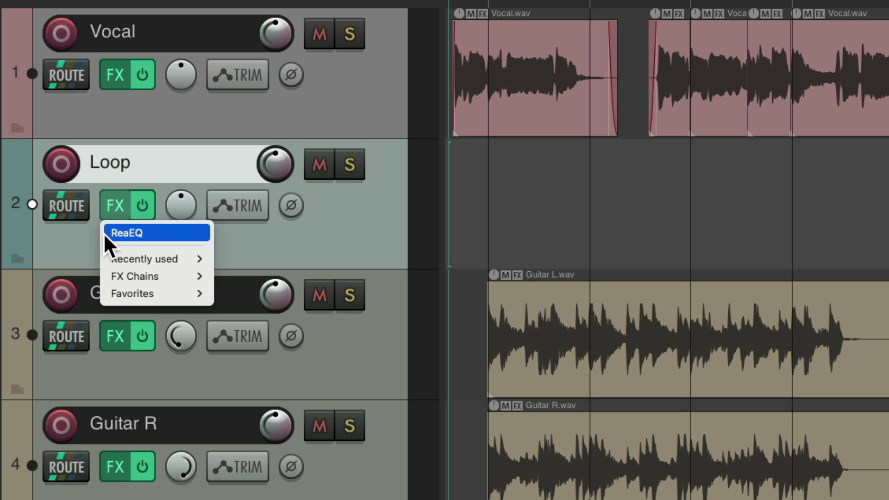
{"action": "left_click", "coordinate": [104, 232]}
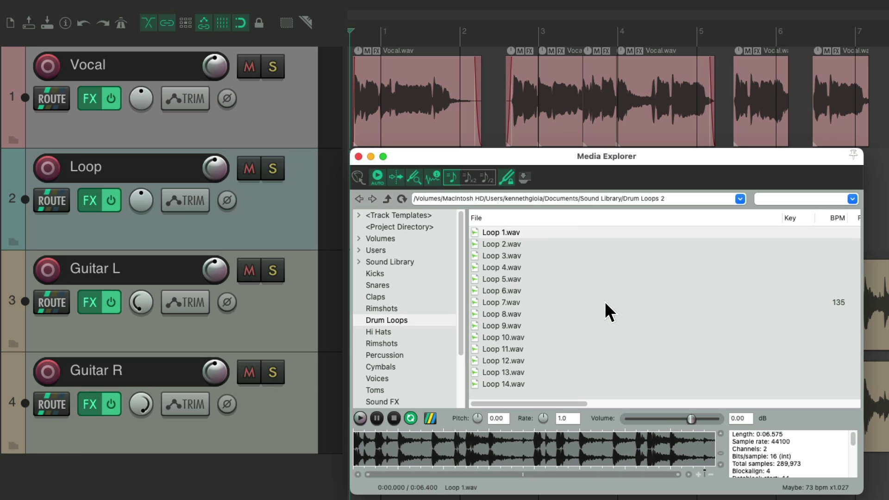
Route Media Explorer previews through the selected Loop track and audition Loop 1.wav
{"action": "left_click", "coordinate": [273, 215]}
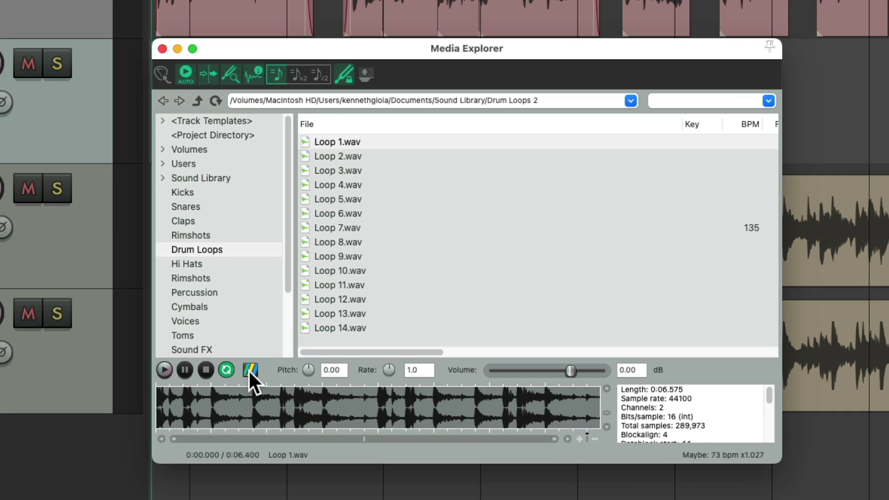
{"action": "left_click", "coordinate": [249, 370]}
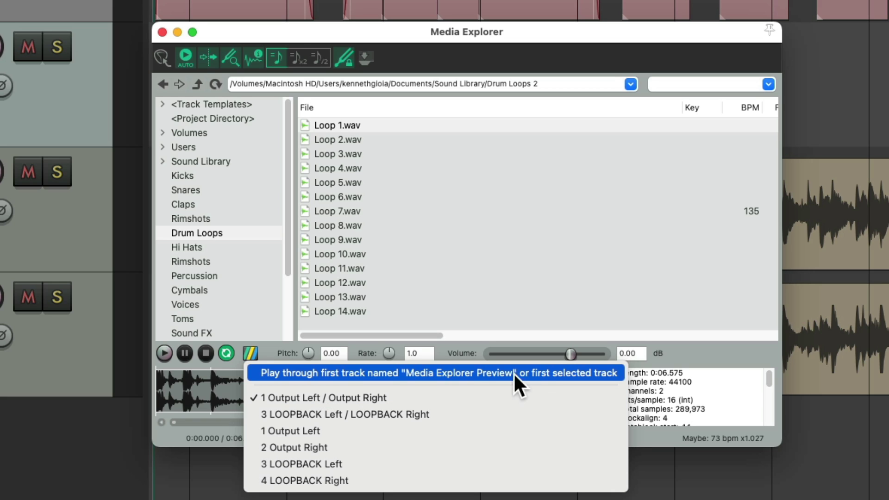
{"action": "left_click", "coordinate": [385, 372]}
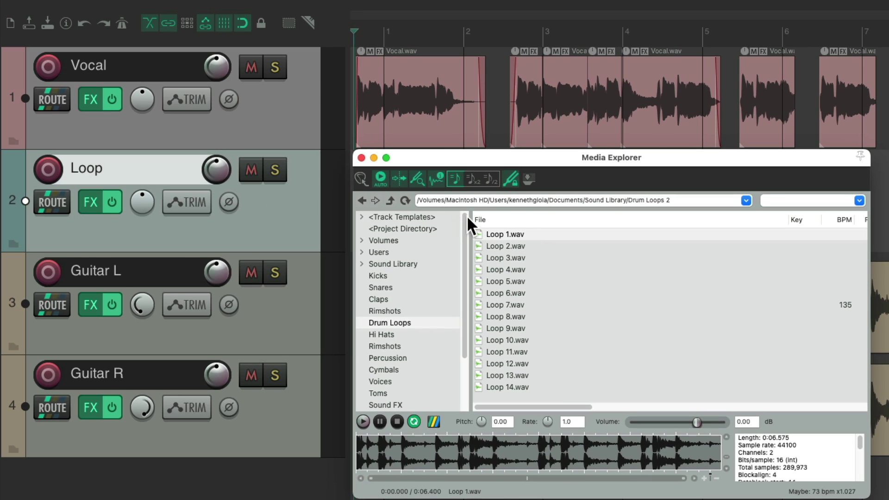
{"action": "left_click", "coordinate": [498, 233]}
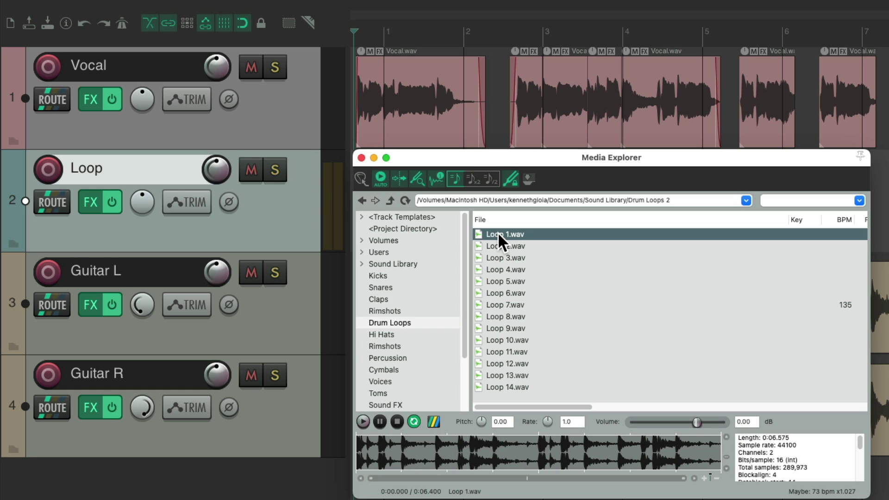
Play Loop 1.wav, move ReaEQ band 4 to about 4 kHz, and close ReaEQ
{"action": "left_click", "coordinate": [498, 234]}
{"action": "right_click", "coordinate": [90, 204]}
{"action": "left_click", "coordinate": [88, 221]}
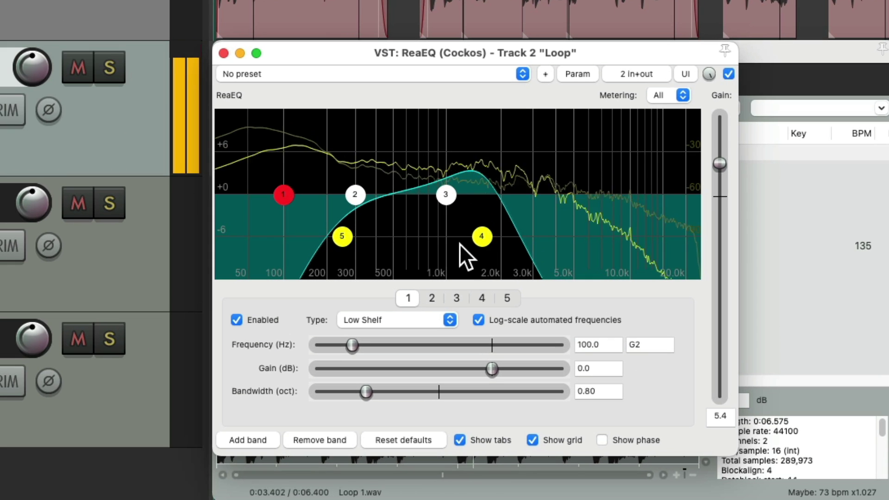
{"action": "left_click_drag", "start_coordinate": [481, 236], "coordinate": [546, 236]}
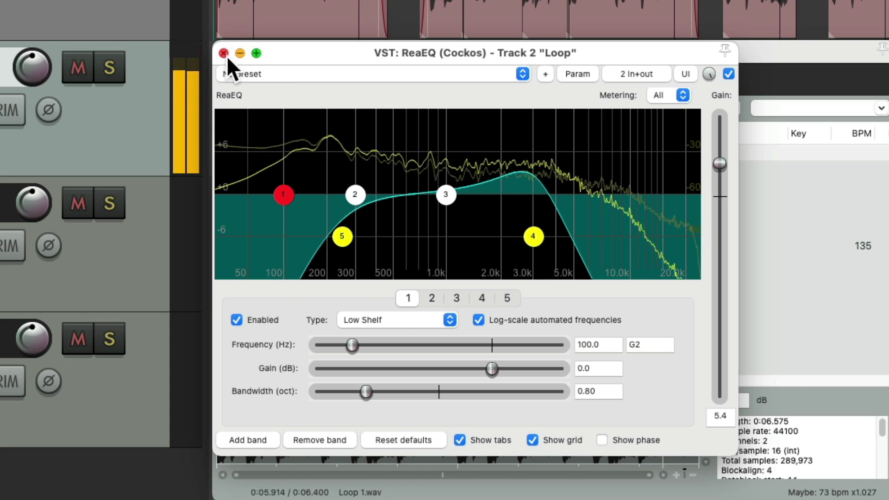
{"action": "left_click", "coordinate": [223, 52]}
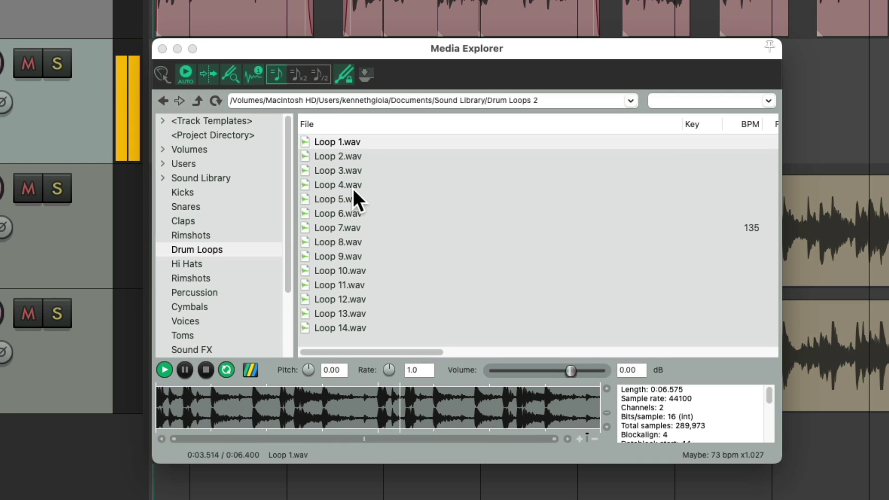
{"action": "left_click", "coordinate": [377, 136]}
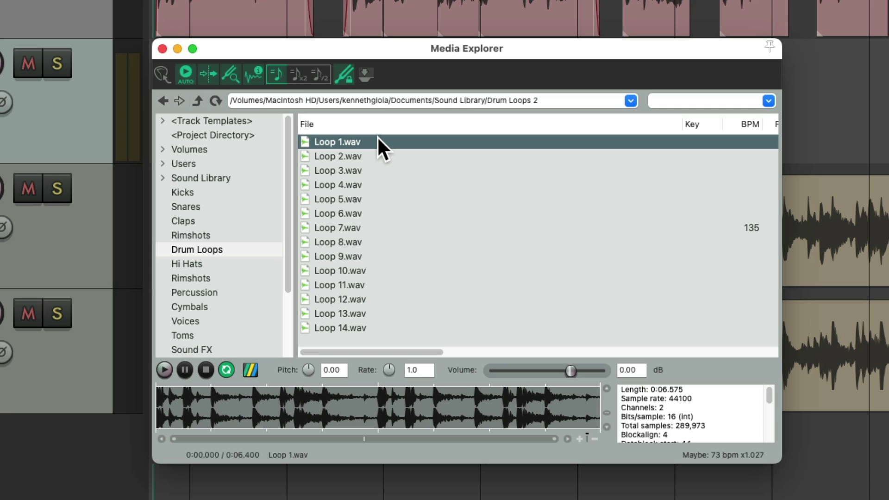
Keep previews routed through the Loop track and audition Loops 1–4, trying double-tempo matching
{"action": "left_click", "coordinate": [246, 370]}
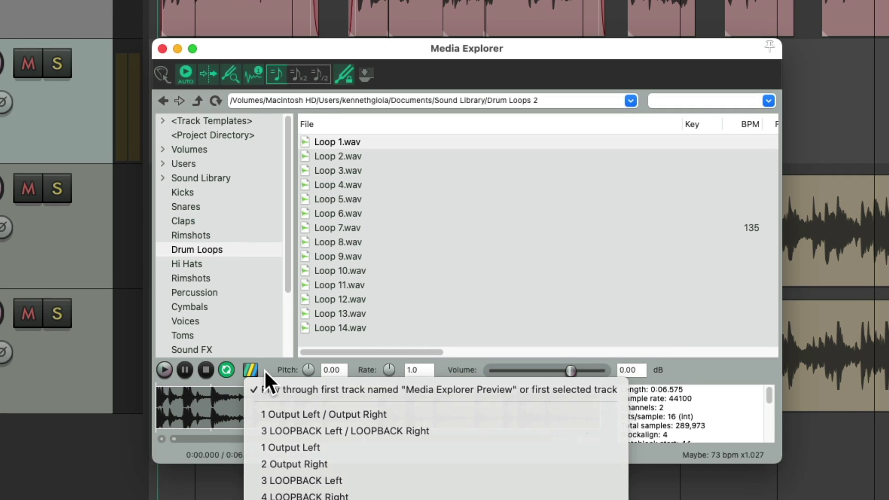
{"action": "left_click", "coordinate": [251, 376]}
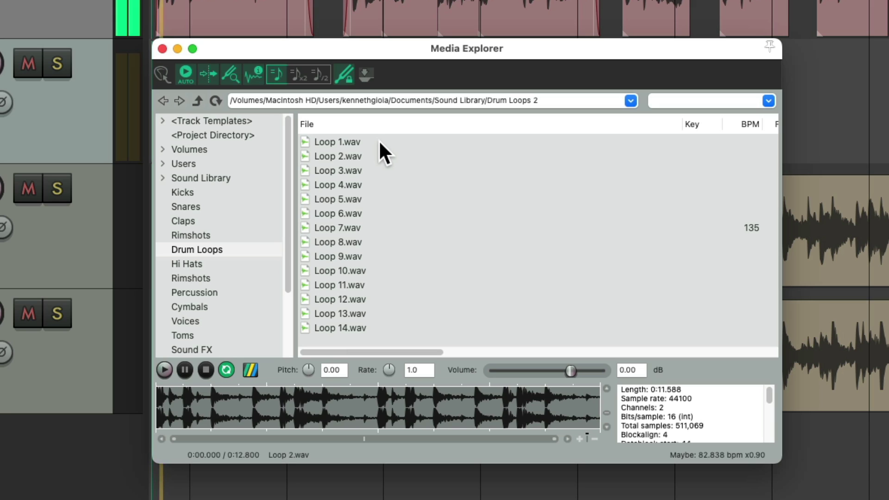
{"action": "left_click", "coordinate": [351, 139]}
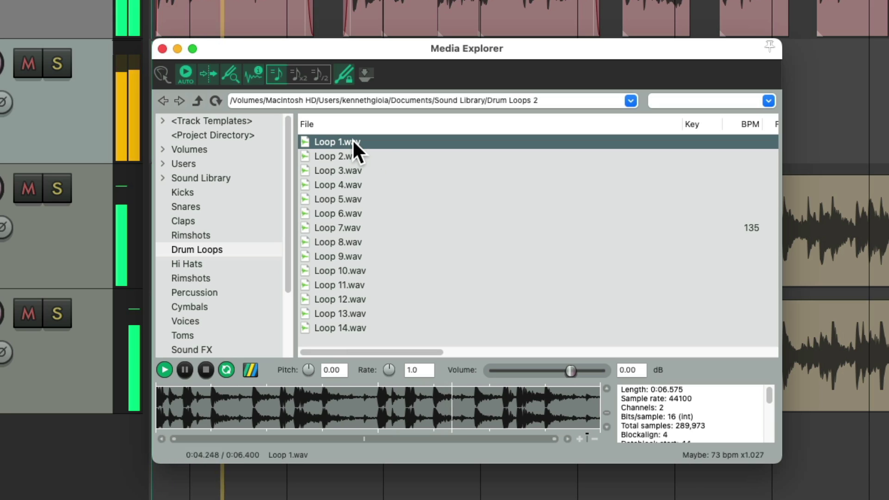
{"action": "left_click", "coordinate": [374, 156]}
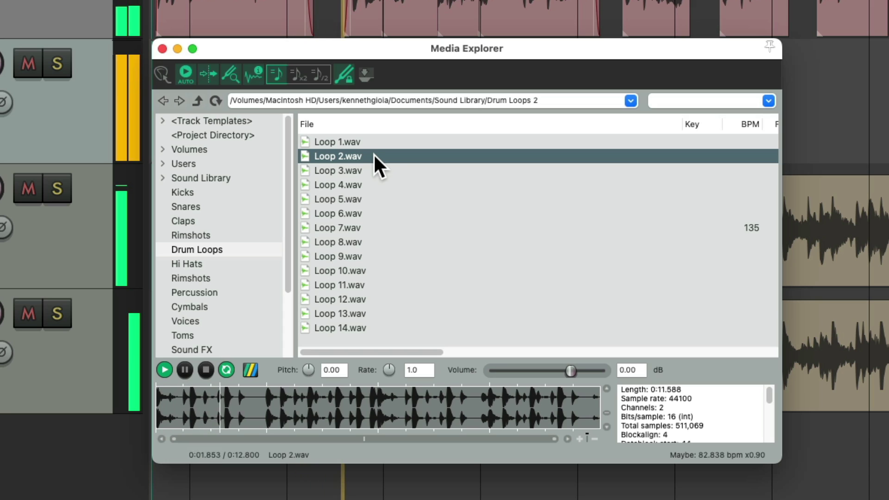
{"action": "left_click", "coordinate": [373, 170]}
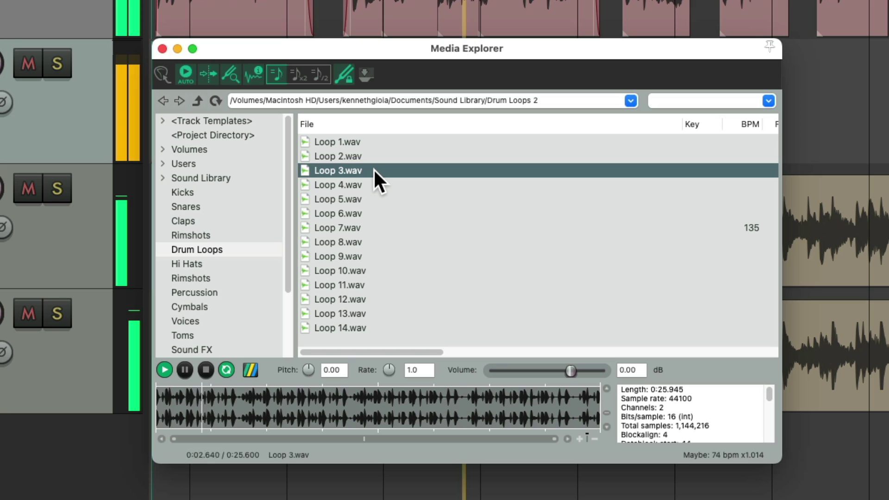
{"action": "left_click", "coordinate": [299, 74]}
{"action": "left_click", "coordinate": [350, 184]}
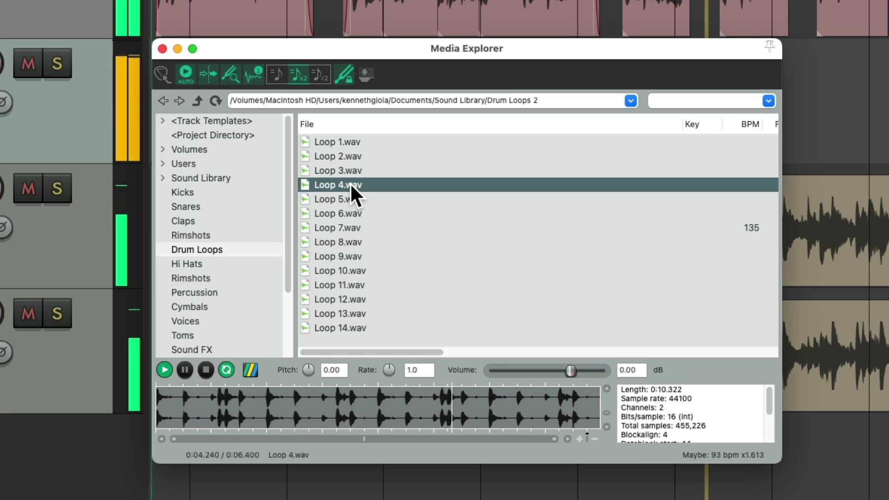
Audition Loops 5–9, toggling normal and double tempo matching, then stop and reselect Loop 1.wav
{"action": "left_click", "coordinate": [277, 74]}
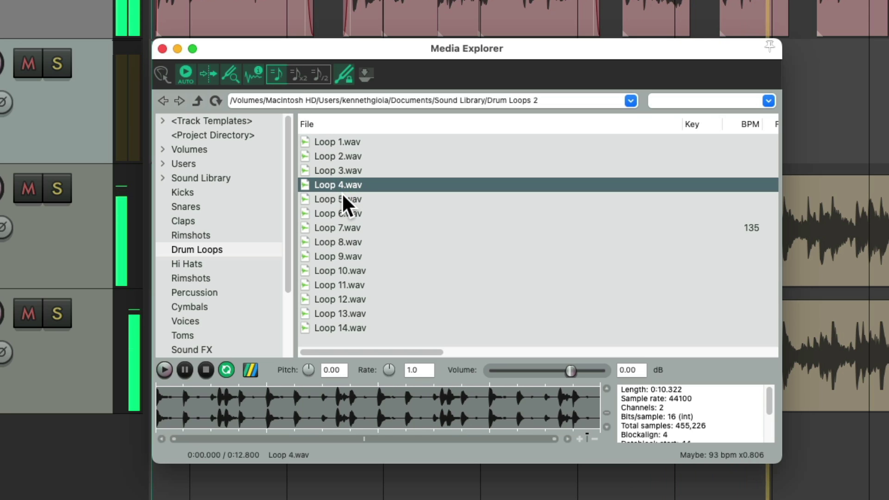
{"action": "left_click", "coordinate": [342, 195]}
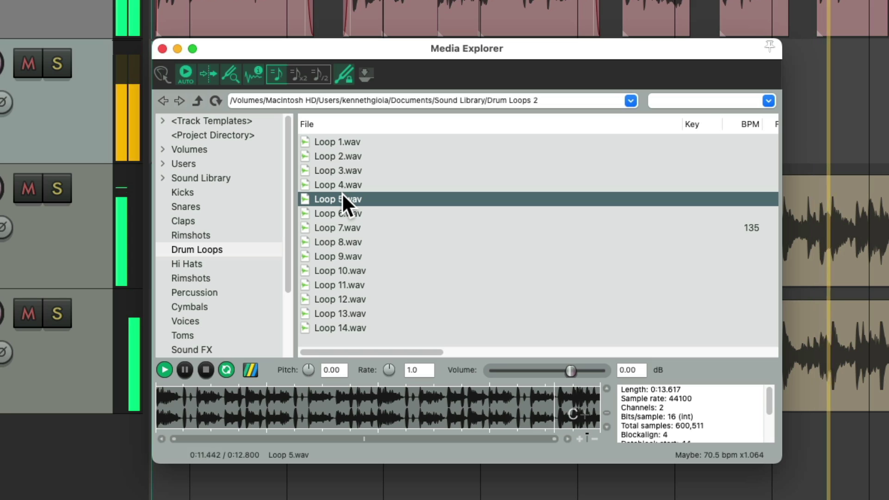
{"action": "left_click", "coordinate": [360, 211]}
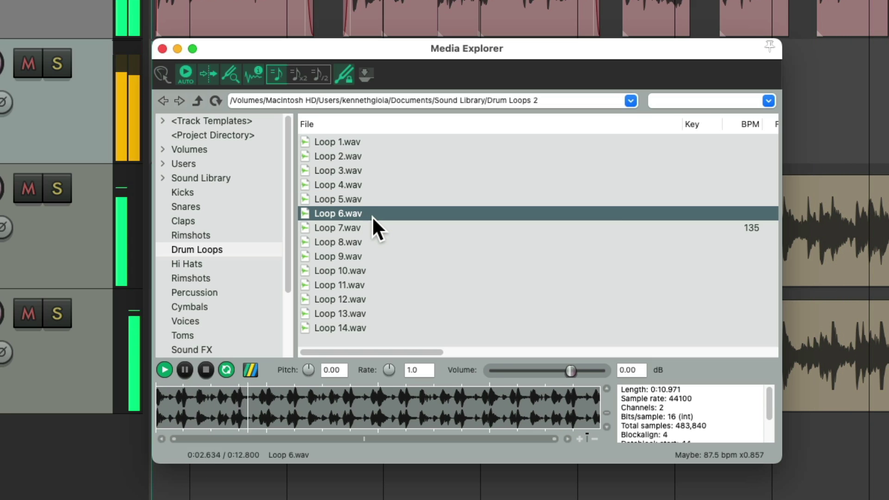
{"action": "left_click", "coordinate": [297, 75]}
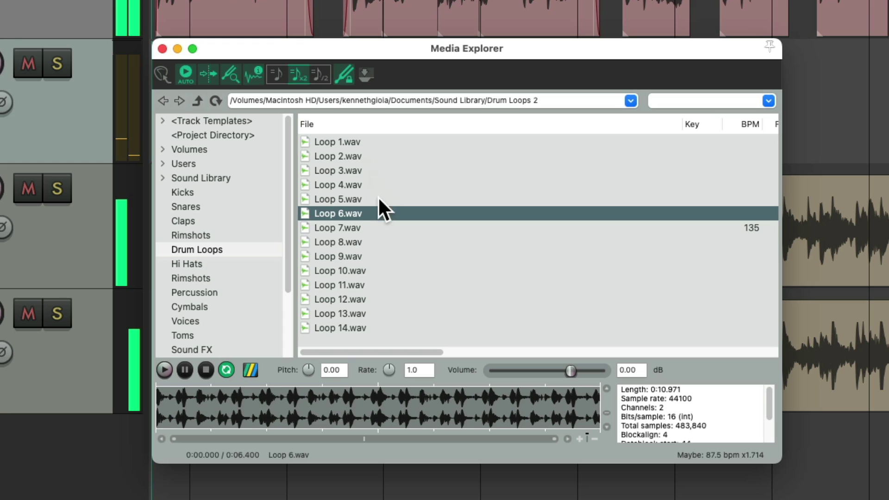
{"action": "left_click", "coordinate": [366, 223]}
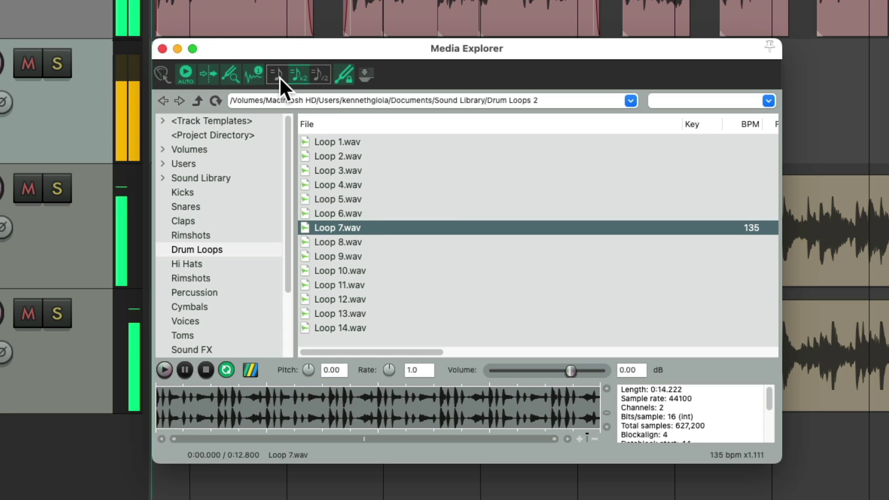
{"action": "left_click", "coordinate": [278, 76]}
{"action": "left_click", "coordinate": [363, 241]}
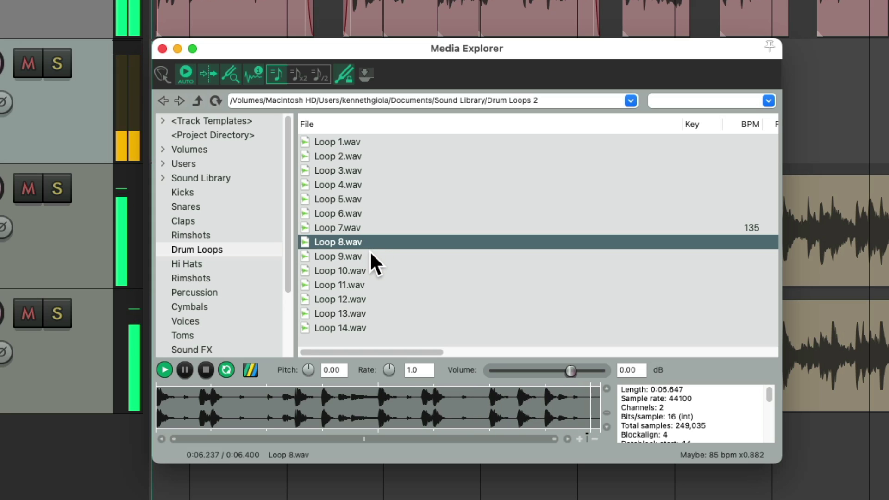
{"action": "left_click", "coordinate": [369, 251]}
{"action": "key", "text": "space"}
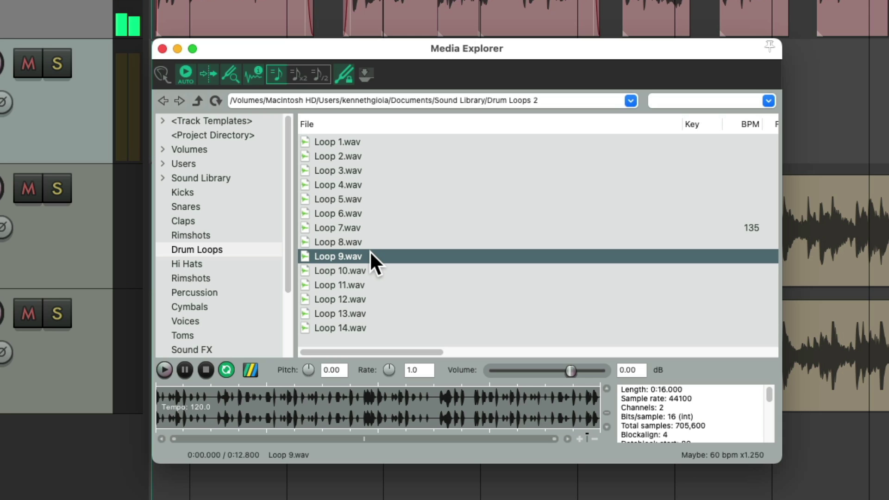
{"action": "left_click", "coordinate": [370, 141]}
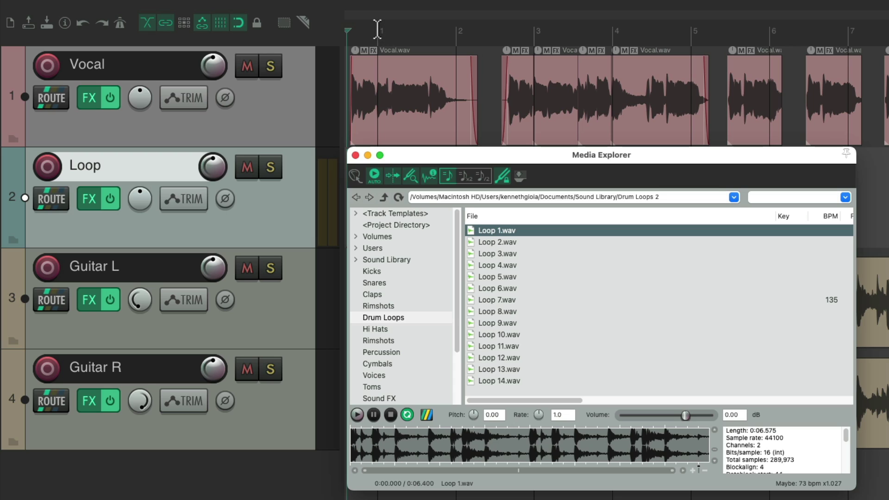
Insert Loop 1.wav onto the Loop track at bar 1 and close Media Explorer
{"action": "left_click", "coordinate": [377, 30]}
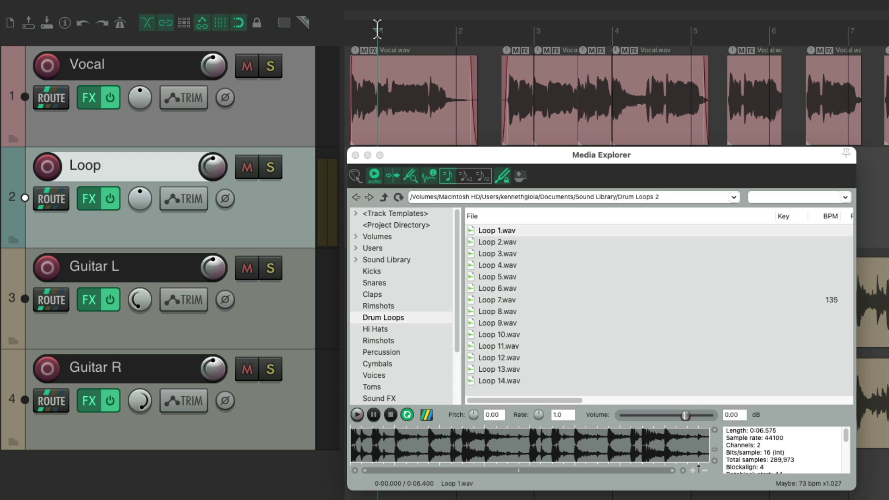
{"action": "left_click", "coordinate": [356, 178]}
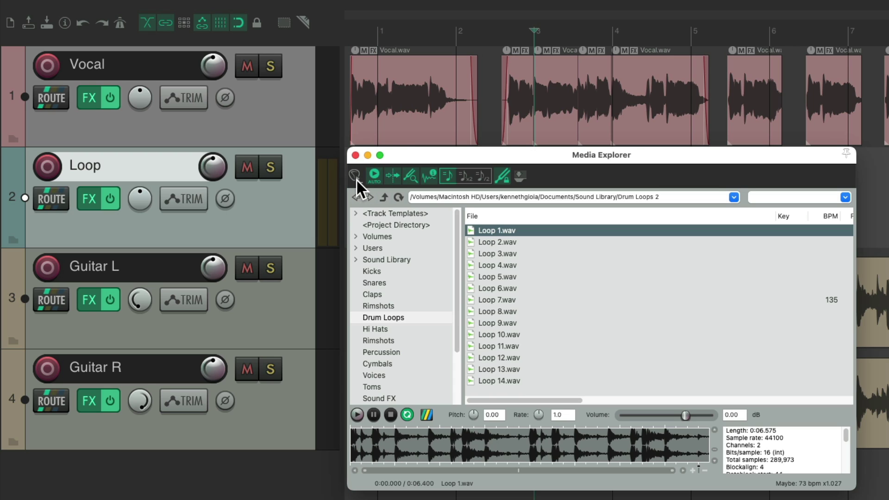
{"action": "left_click", "coordinate": [355, 155]}
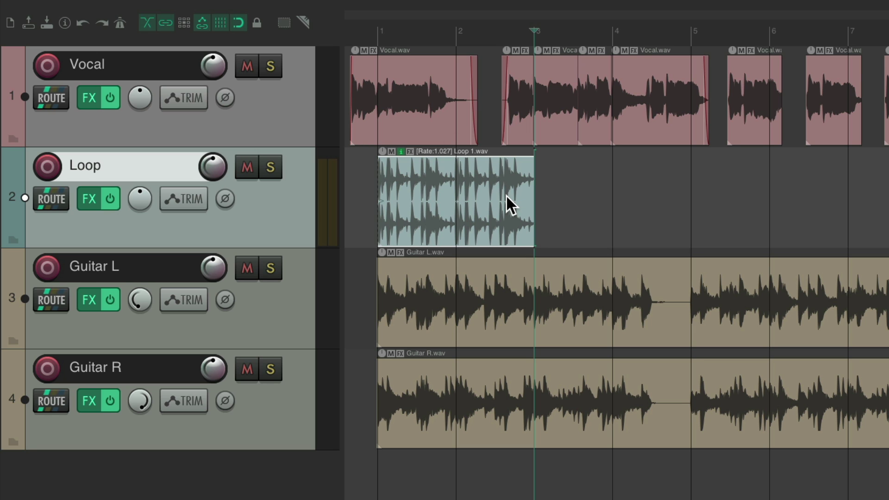
Play from the project start and extend the Loop 1.wav item to repeat out to about bar 10
{"action": "key", "text": "Home"}
{"action": "key", "text": "space"}
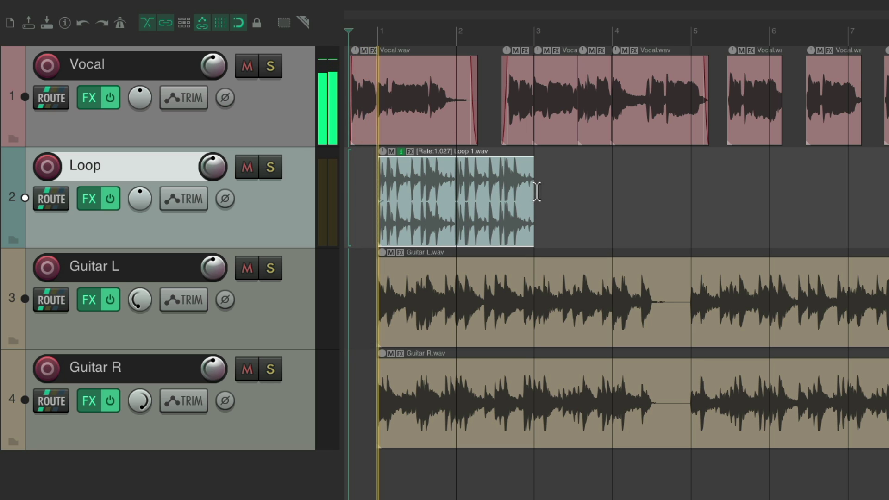
{"action": "left_click_drag", "start_coordinate": [533, 193], "coordinate": [888, 192]}
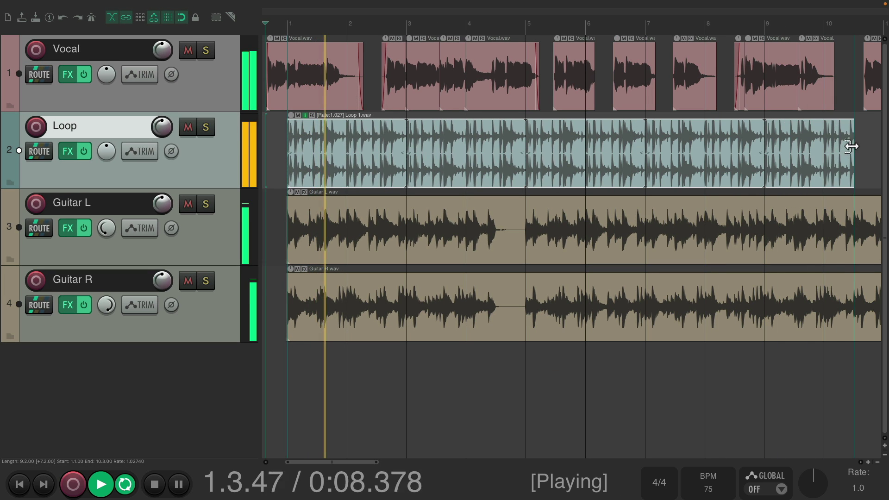
{"action": "left_click_drag", "start_coordinate": [851, 146], "coordinate": [869, 145]}
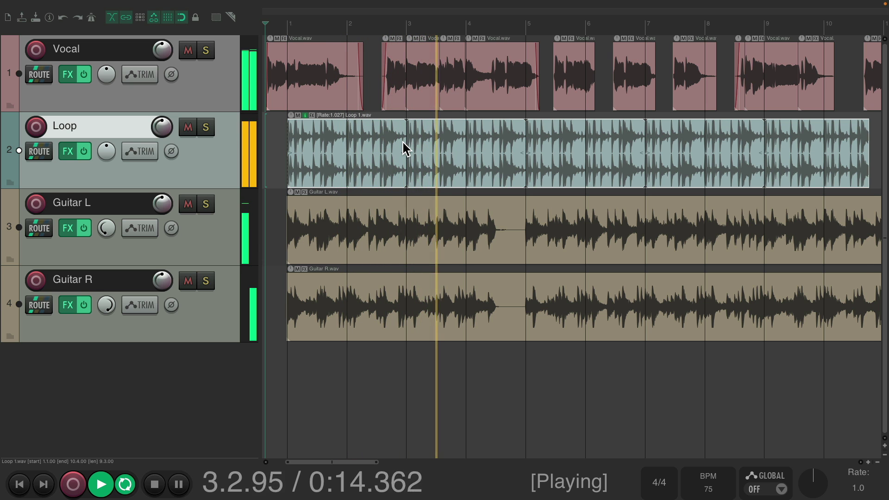
Mute and unmute the Loop track to compare the mix, then stop playback
{"action": "left_click", "coordinate": [188, 127]}
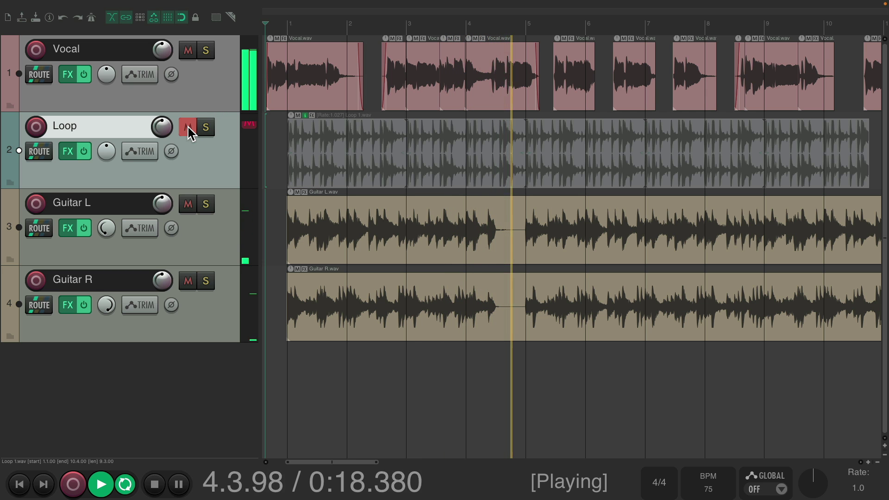
{"action": "left_click", "coordinate": [188, 127]}
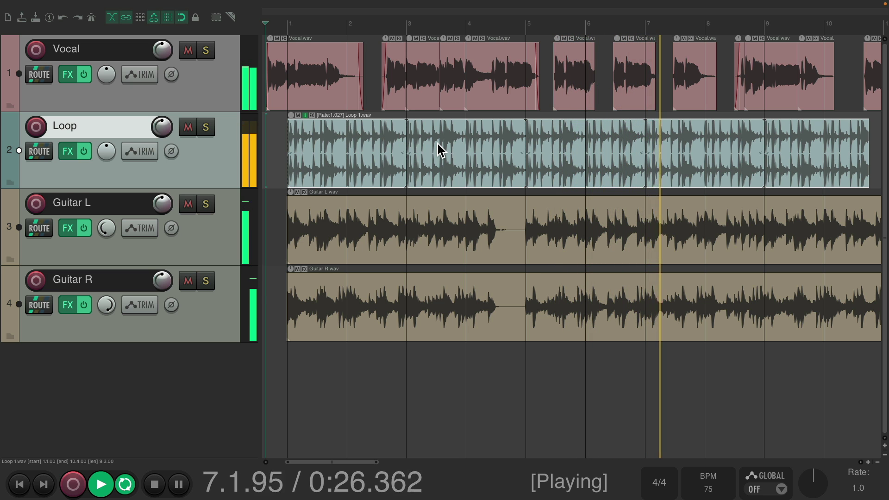
{"action": "key", "text": "space"}
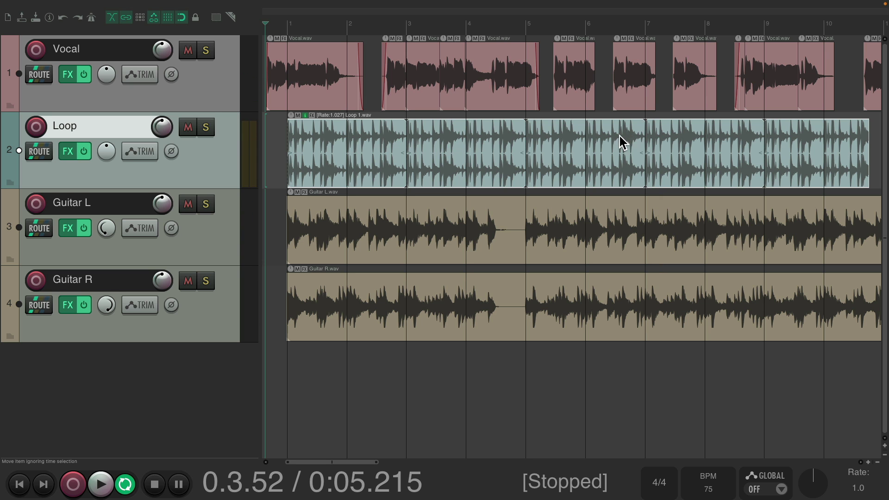